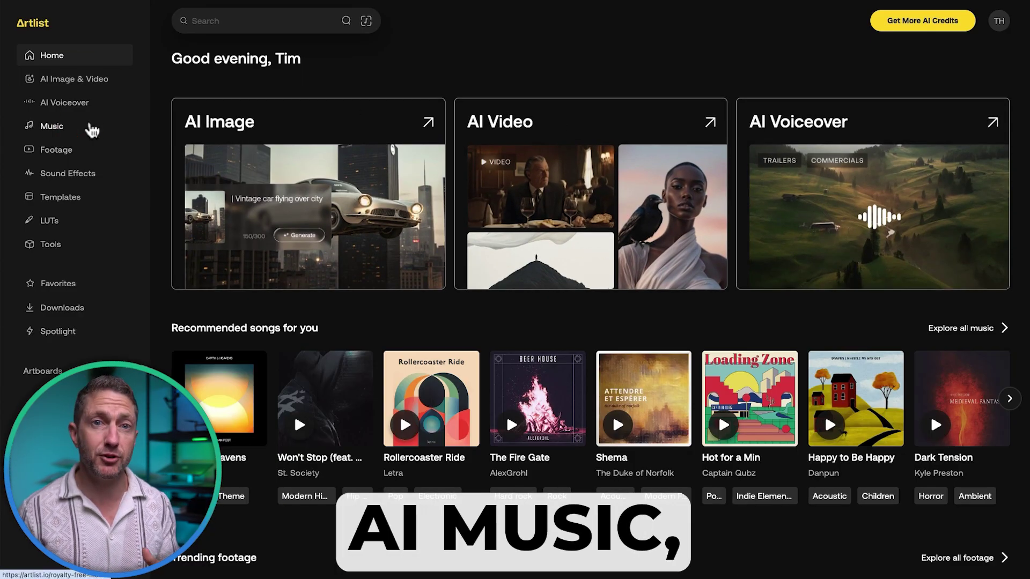
# Browse from the Artlist dashboard into the Music library and then the Footage library.
pyautogui.click(52, 126)
pyautogui.click(56, 150)
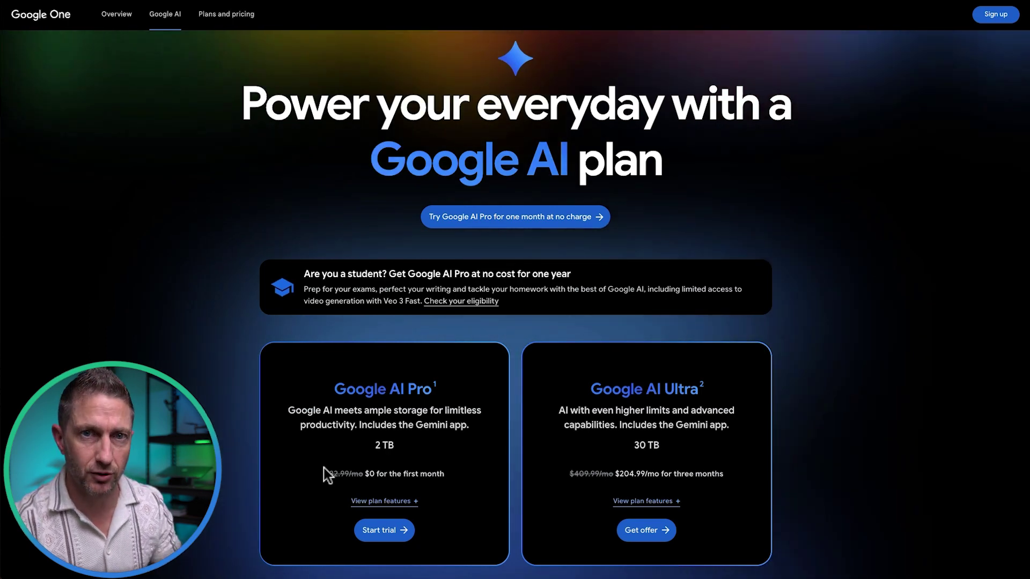
# Expand the Google AI Pro and Ultra plan features and highlight the 1,000 monthly AI credits line.
pyautogui.click(380, 500)
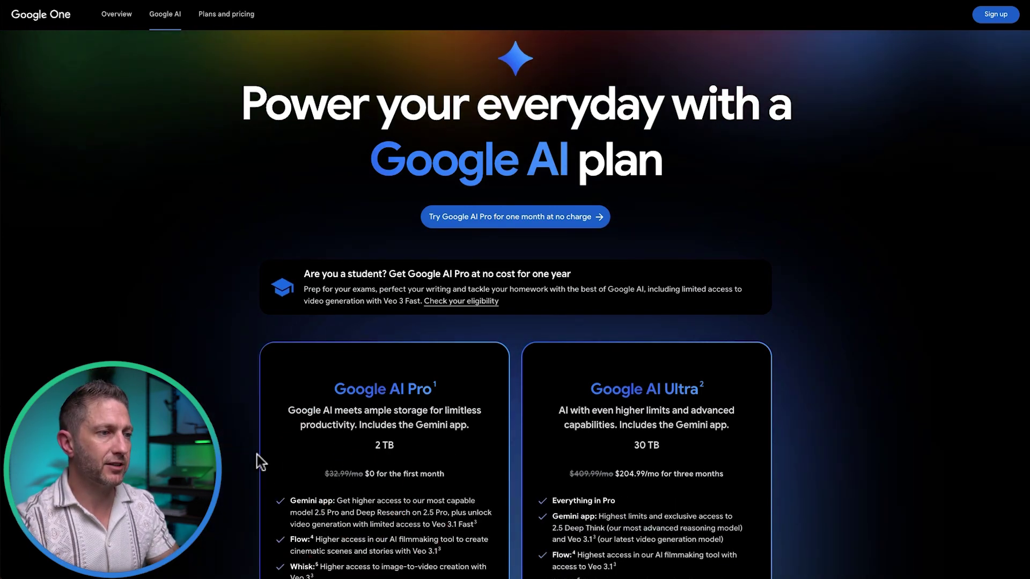
pyautogui.scroll(-3, 257, 455)
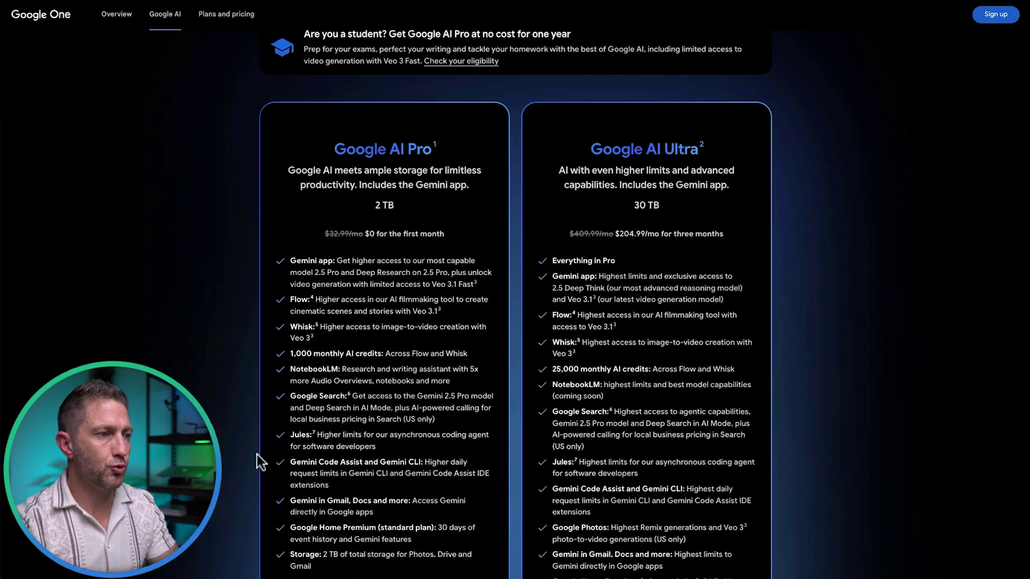
pyautogui.click(308, 336)
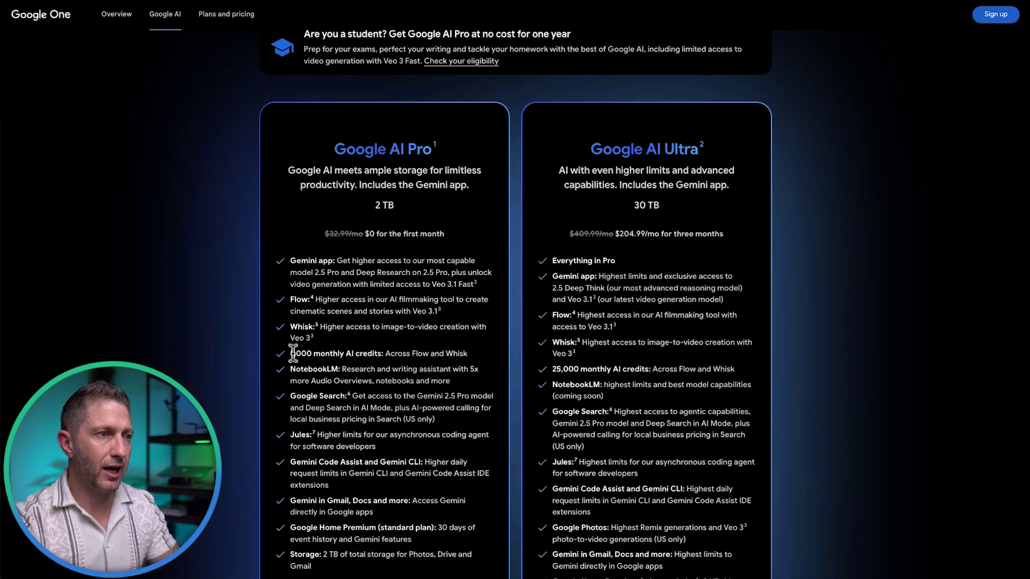
pyautogui.moveTo(291, 353); pyautogui.dragTo(471, 354)
pyautogui.click(472, 355)
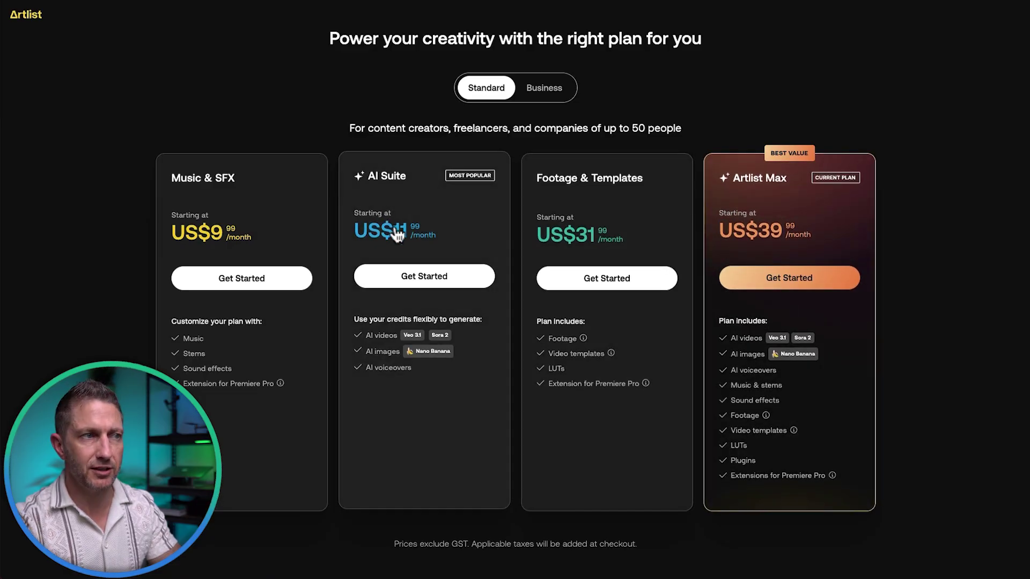
# Start AI Suite purchase, try the 7,500-credit AI Voiceover tier, then return to the 16,500-credit AI Suite tier.
pyautogui.click(412, 276)
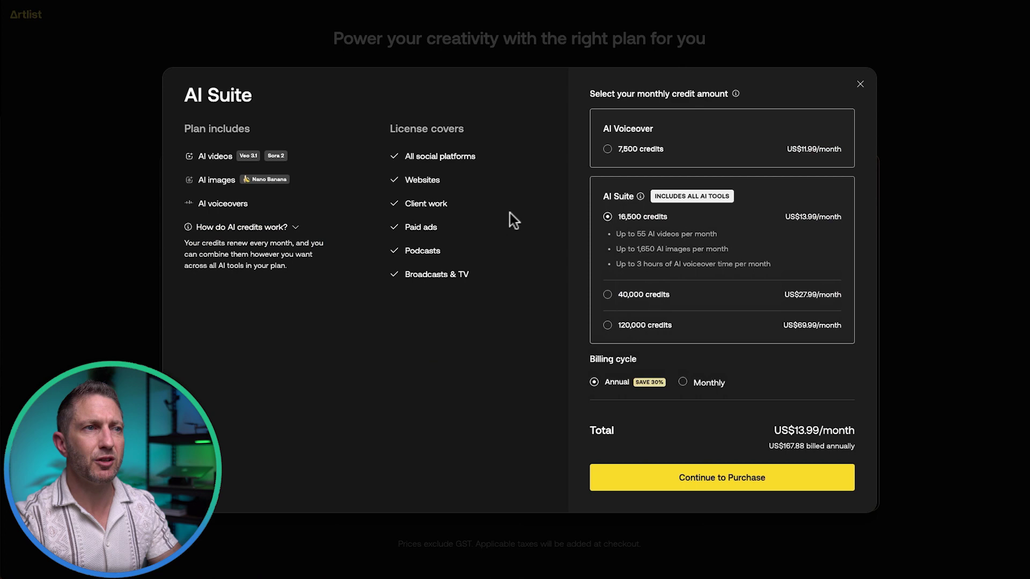
pyautogui.click(609, 149)
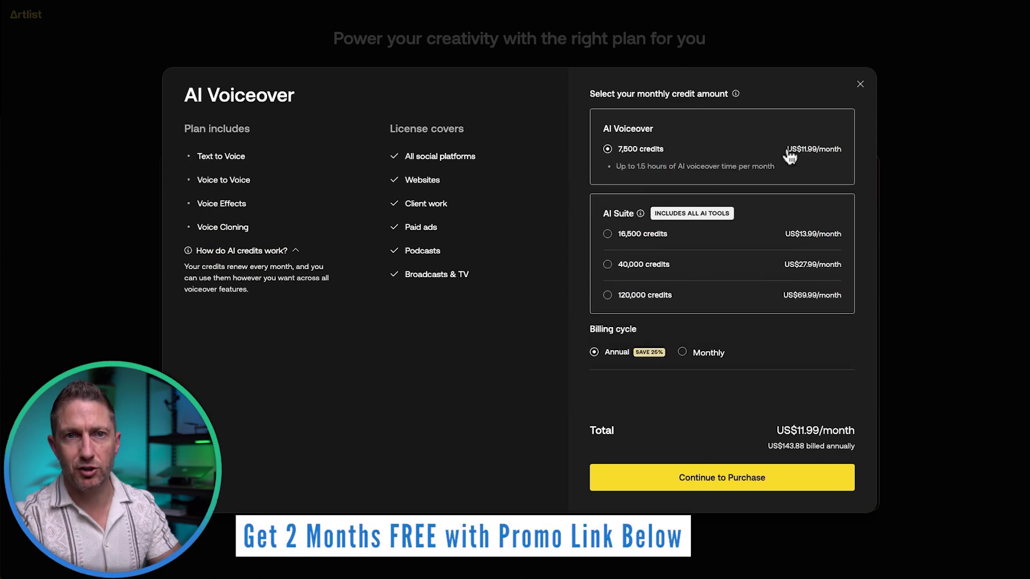
pyautogui.moveTo(603, 129); pyautogui.dragTo(653, 129)
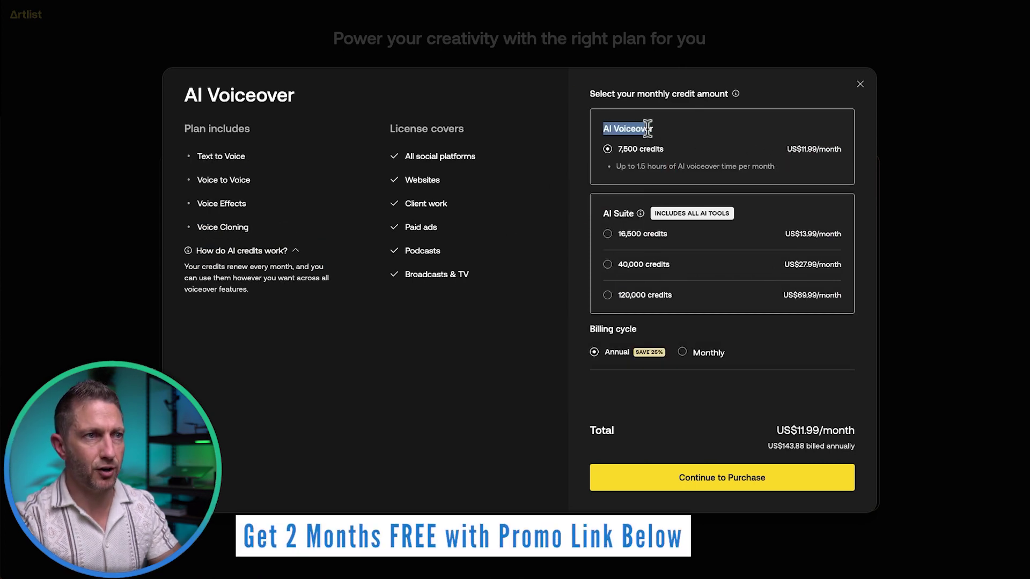
pyautogui.click(603, 190)
pyautogui.click(607, 233)
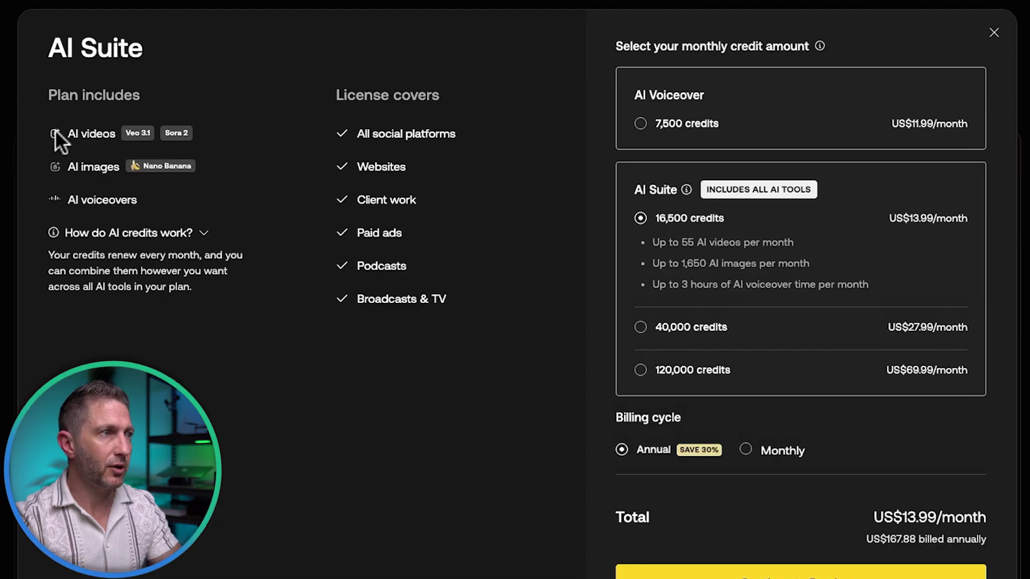
# Highlight the AI videos Veo 3.1 / Sora 2 feature line and the AI Suite plan title.
pyautogui.moveTo(52, 129); pyautogui.dragTo(190, 128)
pyautogui.click(200, 129)
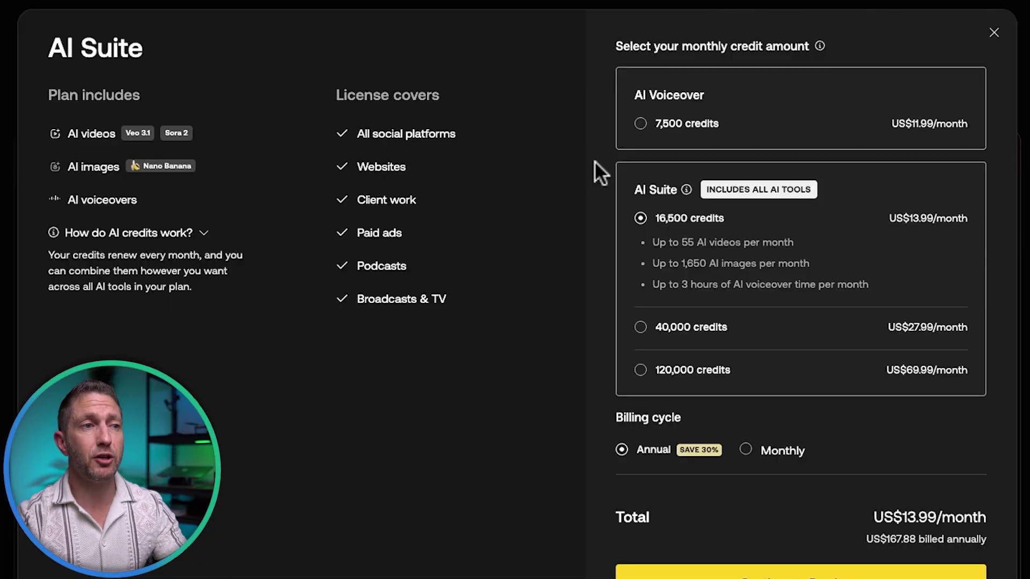
pyautogui.moveTo(50, 50); pyautogui.dragTo(184, 53)
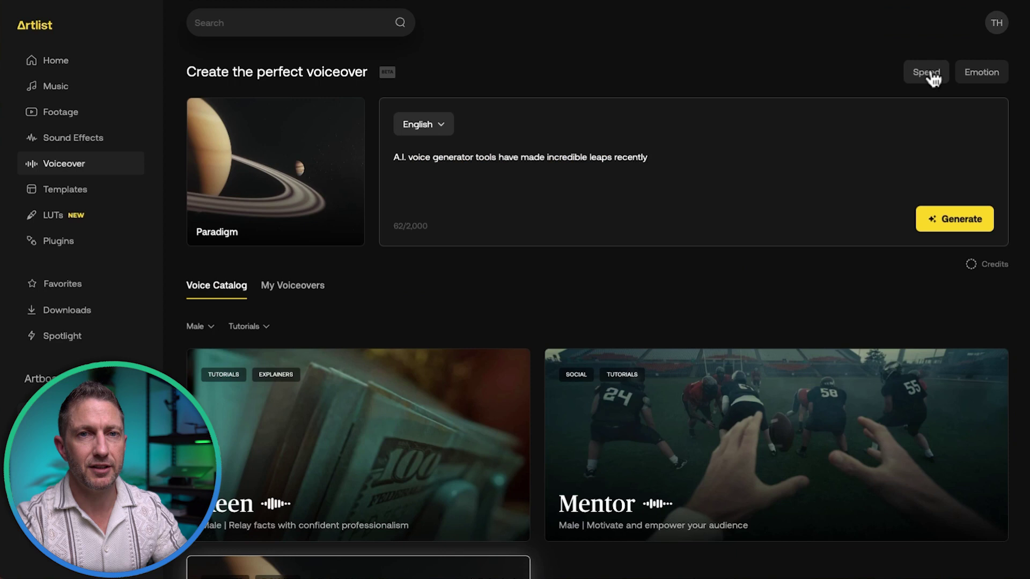
# Set the voice speed to 1.1x and emotion to Optimistic, then generate the voiceover.
pyautogui.click(928, 72)
pyautogui.click(910, 176)
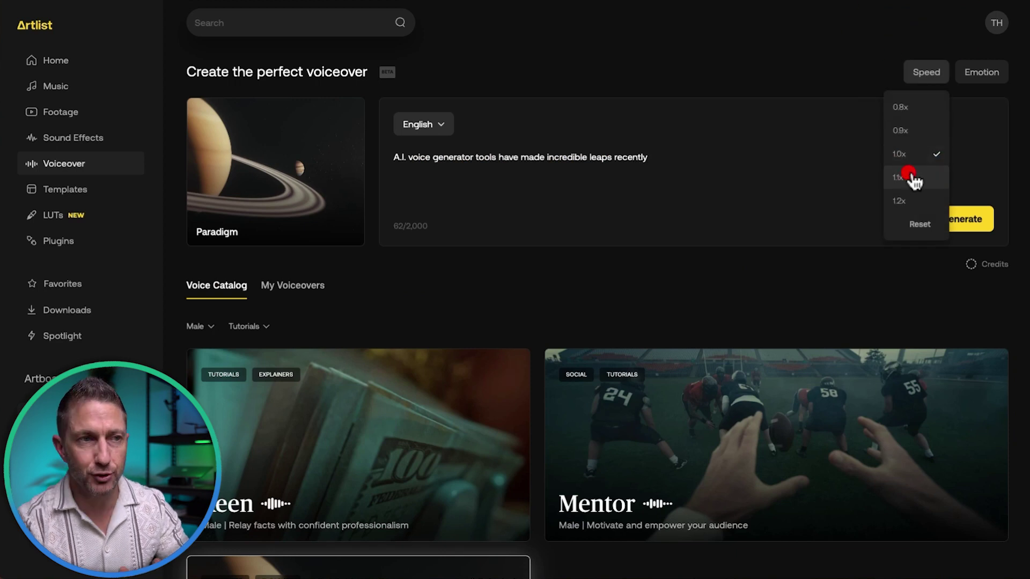
pyautogui.click(982, 72)
pyautogui.click(987, 158)
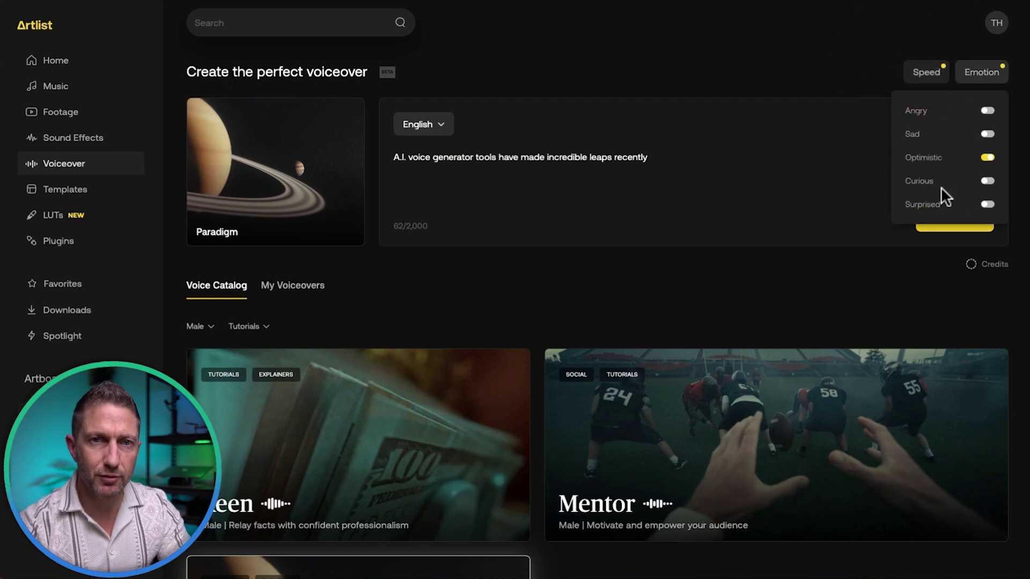
pyautogui.click(933, 256)
pyautogui.click(954, 219)
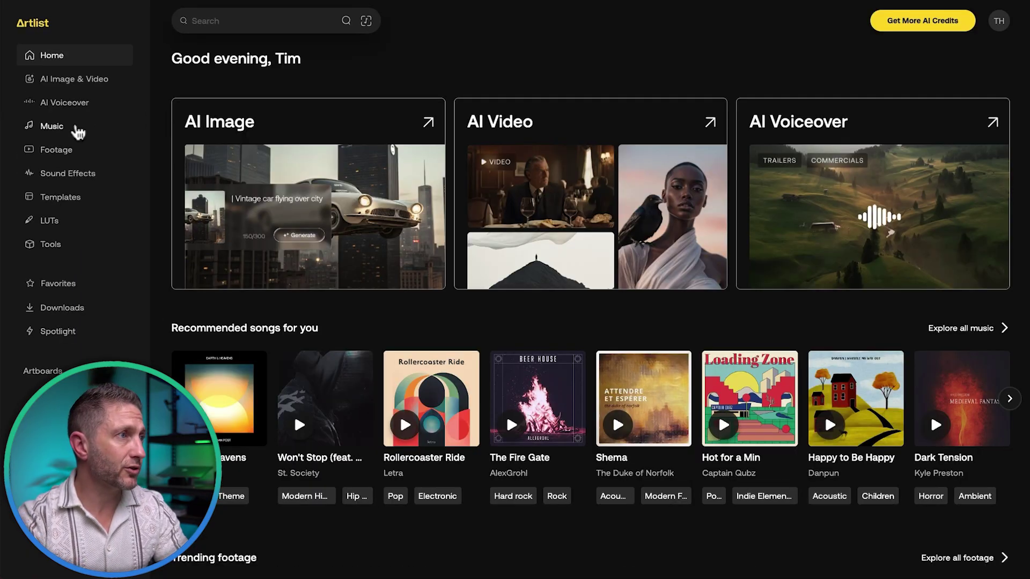
# Browse the Music, Footage and Sound Effects libraries, then enter the AI Image & Video generator.
pyautogui.click(52, 126)
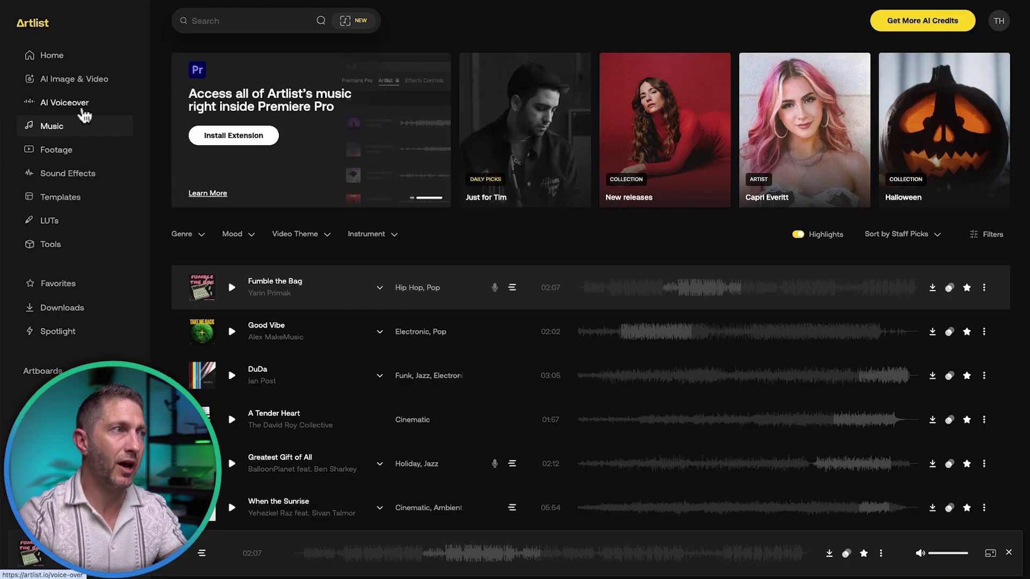
pyautogui.click(56, 150)
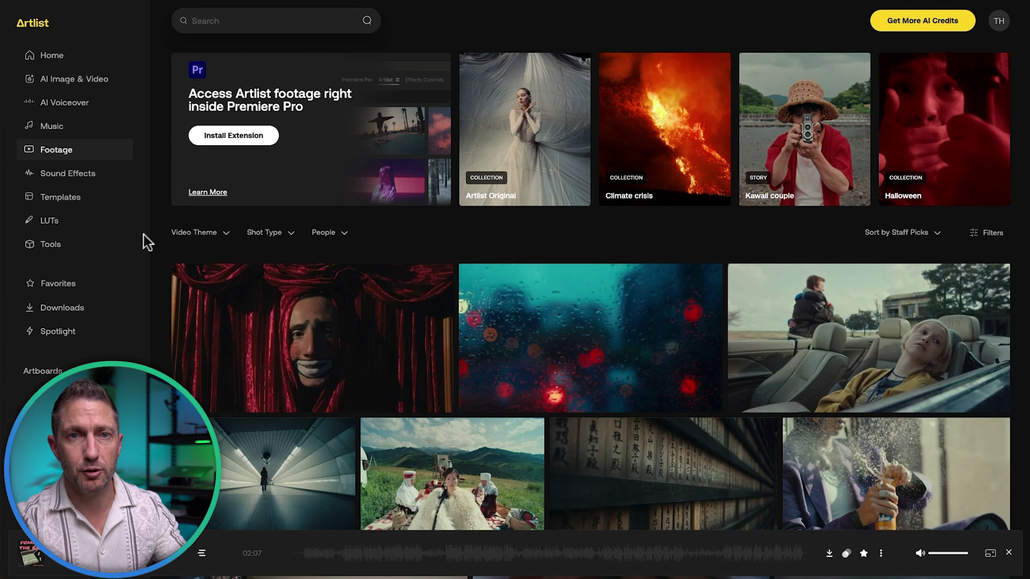
pyautogui.click(67, 173)
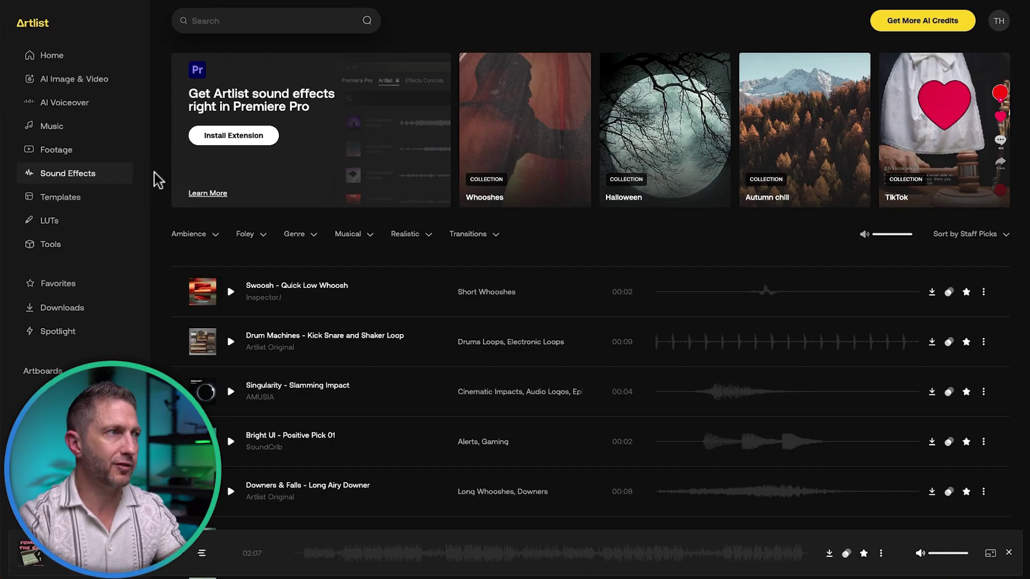
pyautogui.click(74, 78)
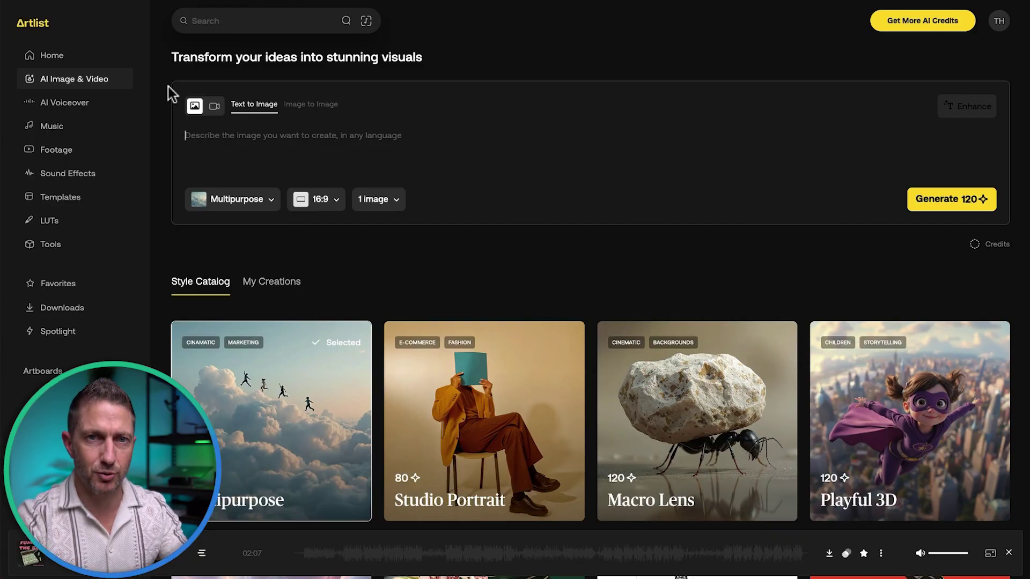
pyautogui.click(272, 198)
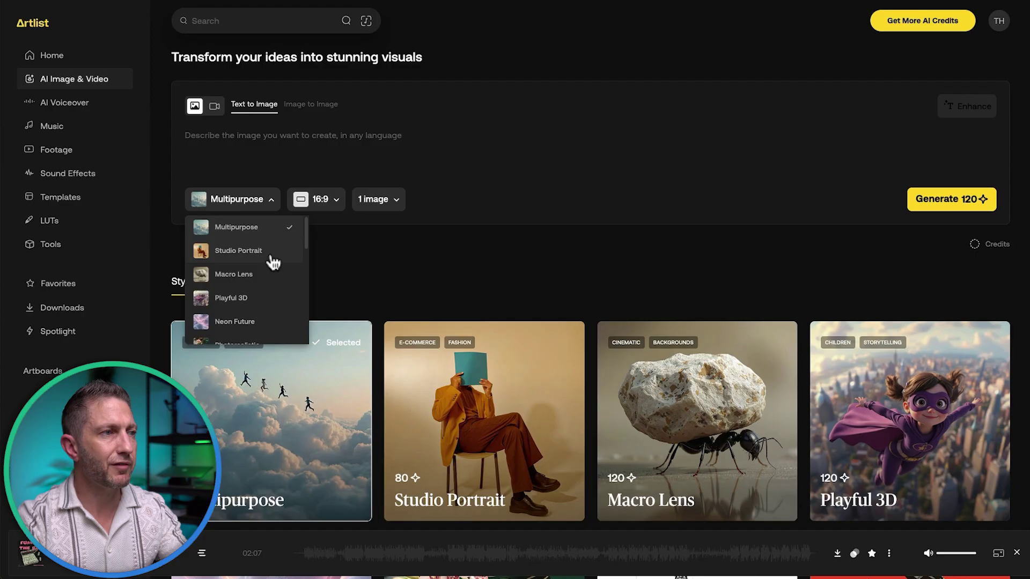
pyautogui.scroll(-5, 274, 257)
pyautogui.scroll(-5, 275, 258)
pyautogui.click(326, 199)
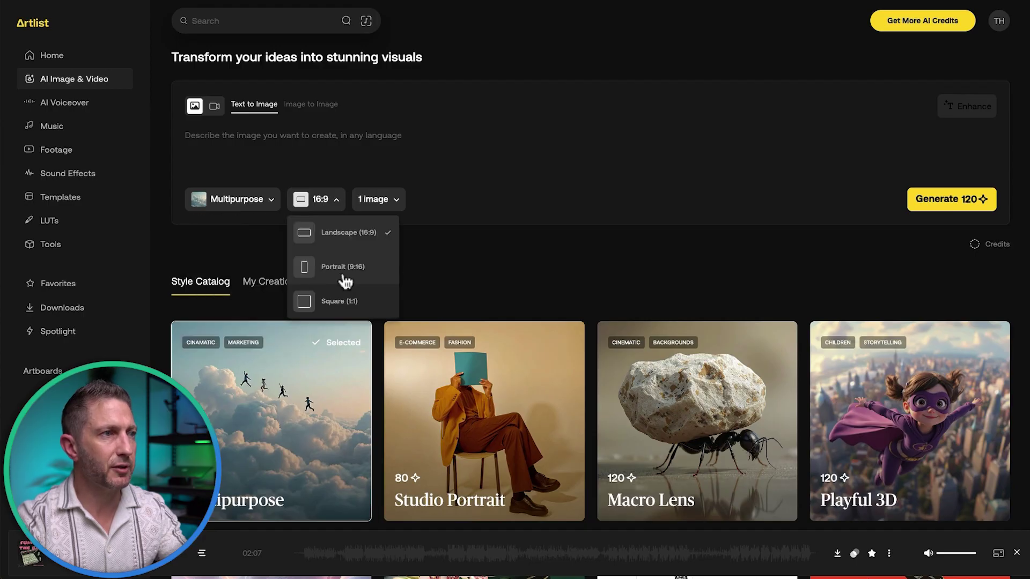
pyautogui.click(428, 217)
pyautogui.click(395, 199)
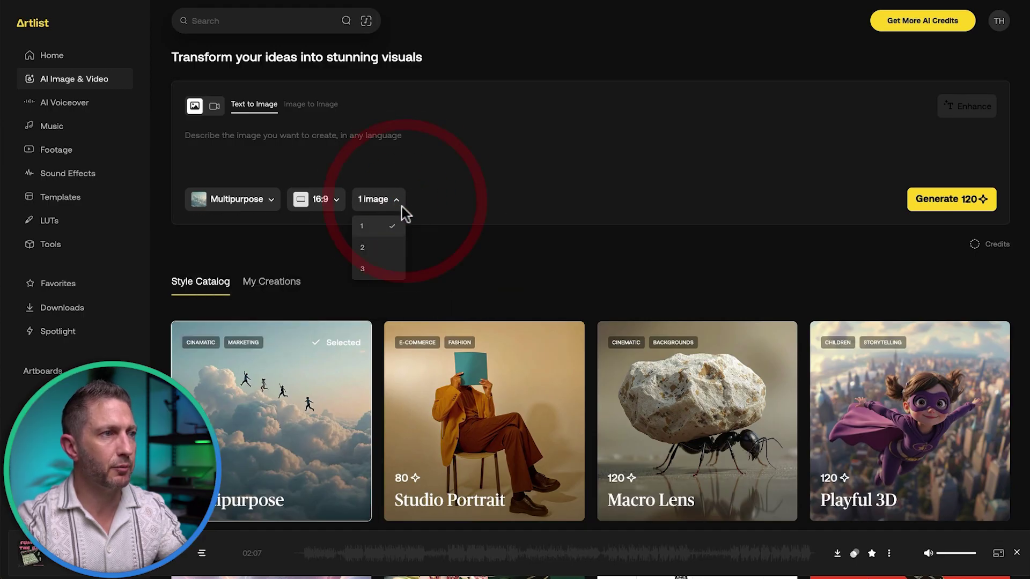
pyautogui.click(441, 262)
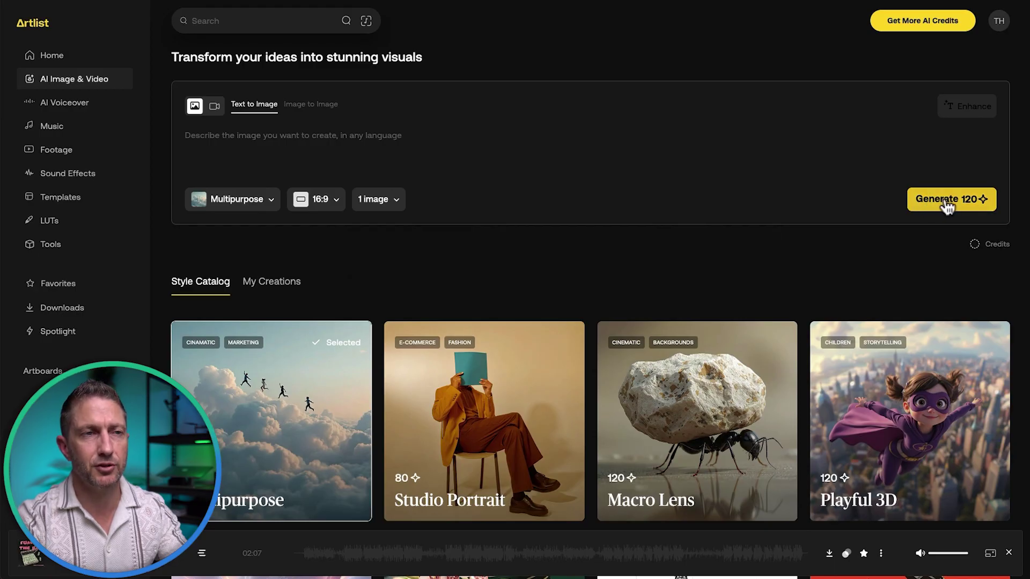
# Switch to Text to Video generation and choose the Veo 3.1 model.
pyautogui.click(214, 107)
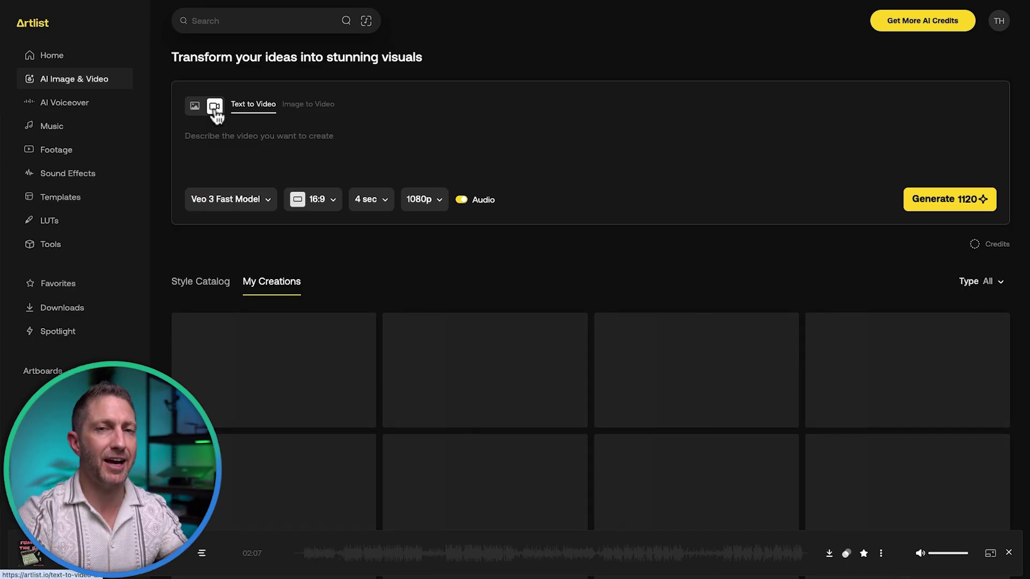
pyautogui.click(262, 203)
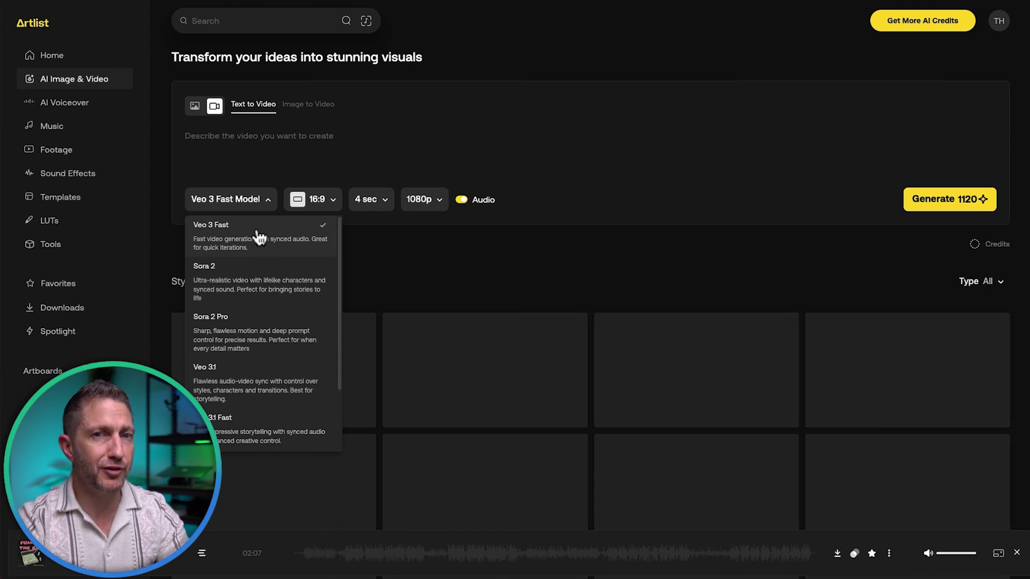
pyautogui.click(246, 393)
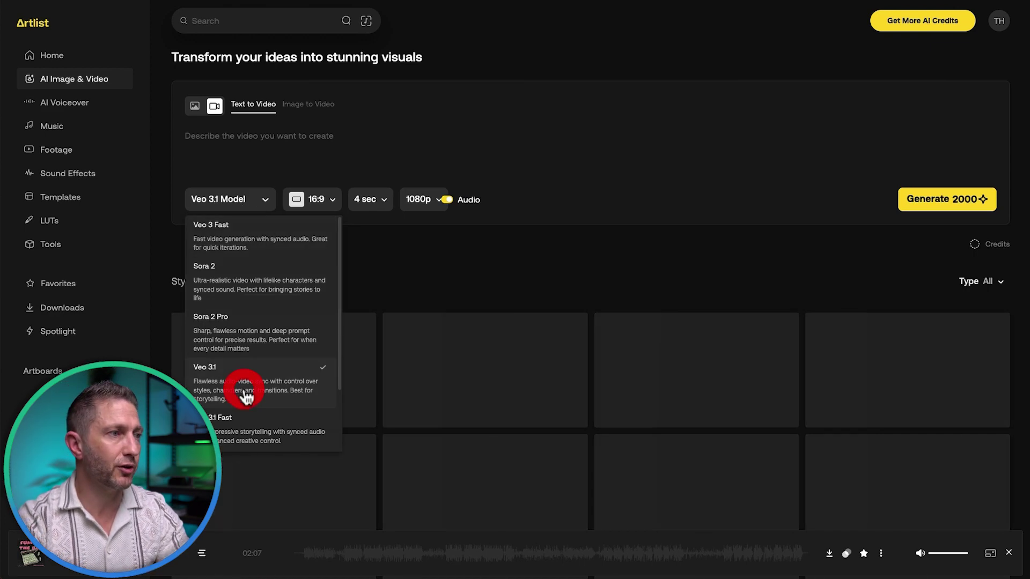
pyautogui.click(242, 201)
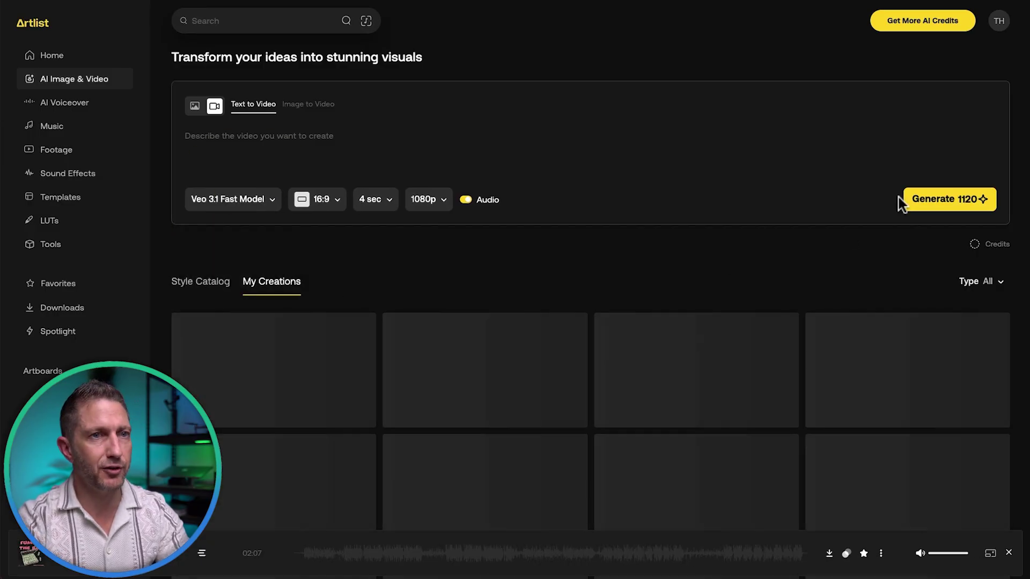
pyautogui.click(271, 199)
pyautogui.click(257, 378)
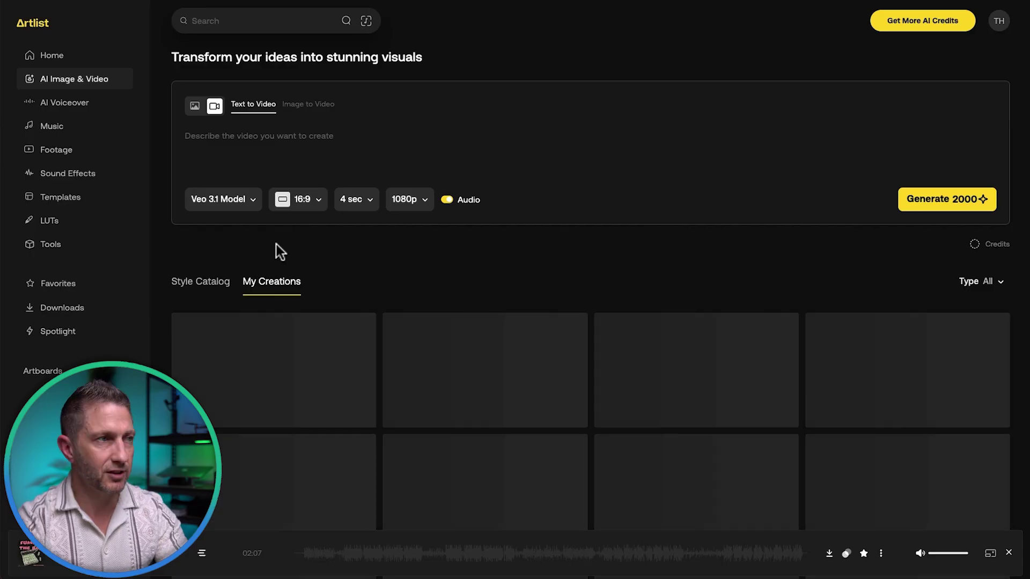
# Compare the Sora 2 Pro and Veo 3.1 Fast models, then settle on Sora 2 at 720p for 800 credits.
pyautogui.click(252, 199)
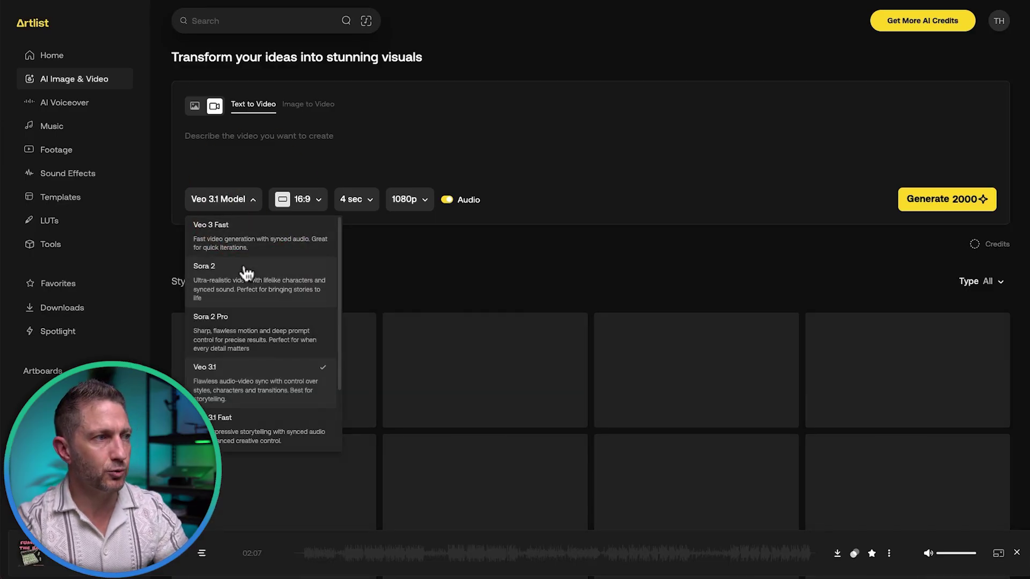
pyautogui.click(252, 334)
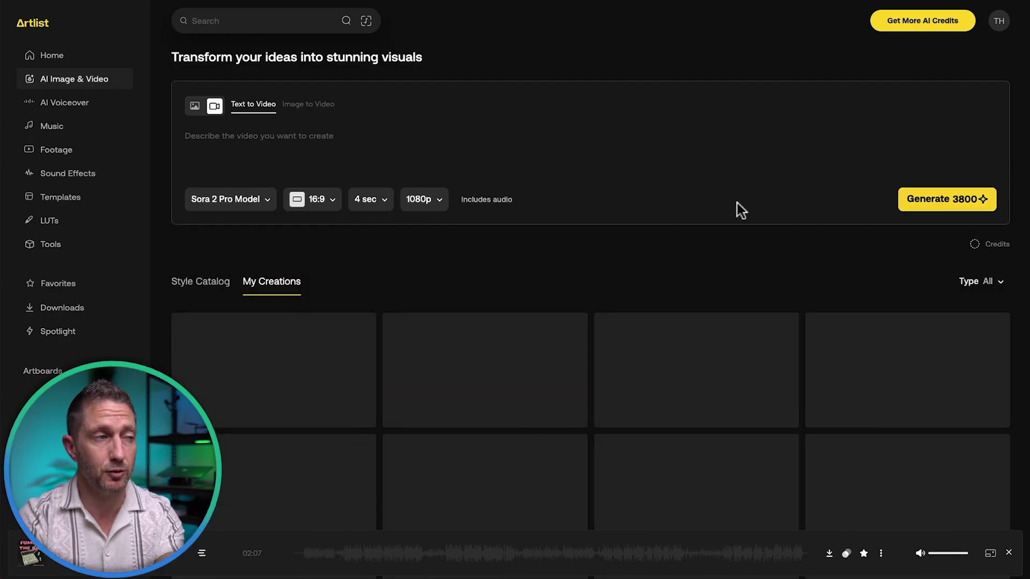
pyautogui.click(265, 198)
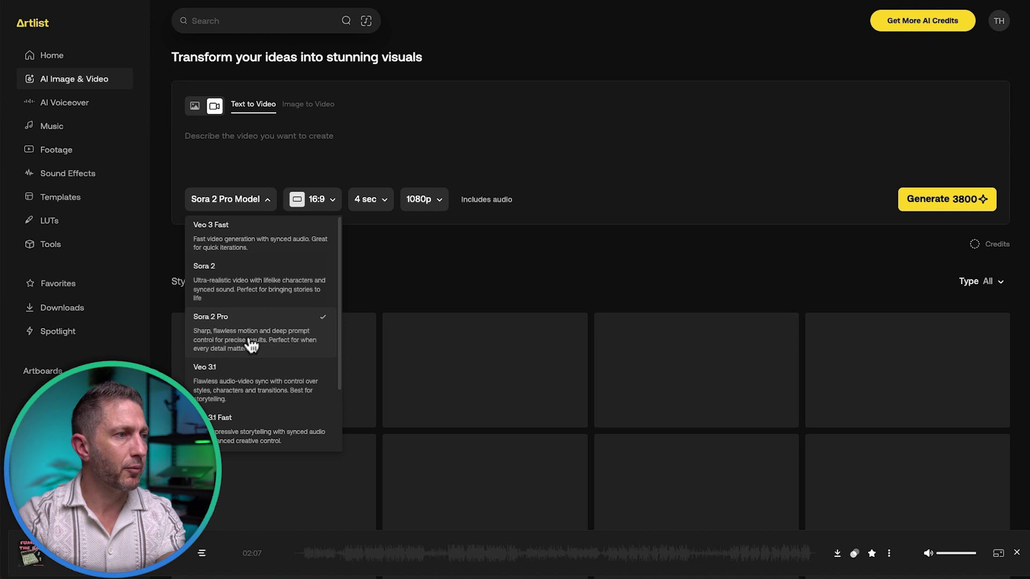
pyautogui.click(241, 420)
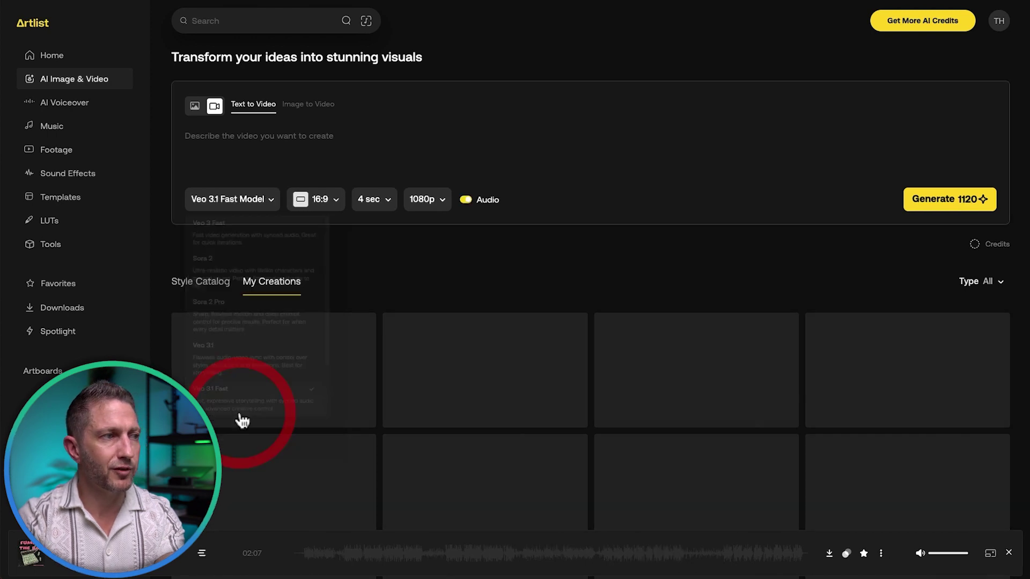
pyautogui.click(257, 199)
pyautogui.click(229, 274)
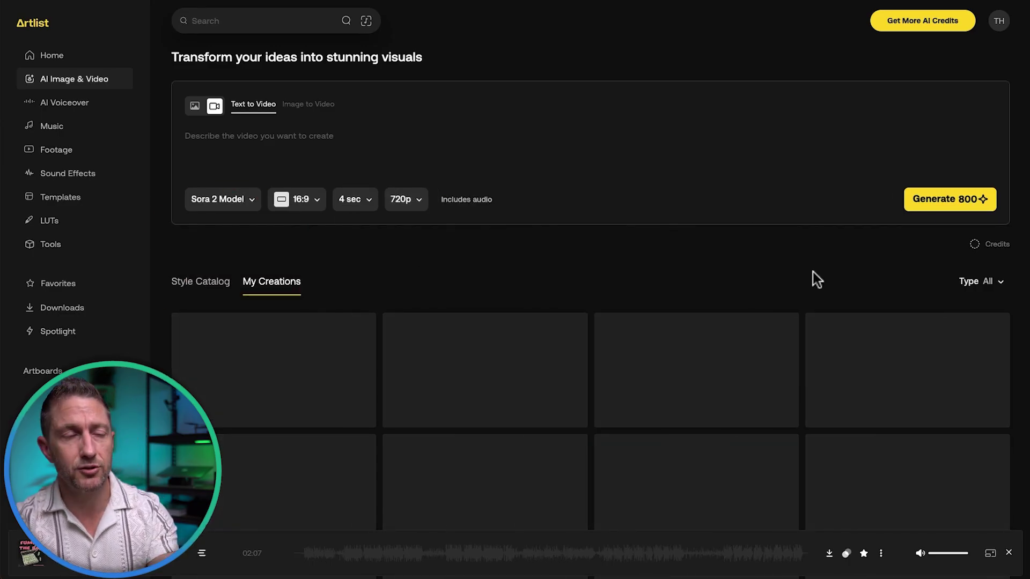
# Configure Veo 3.1 Fast at 16:9, 4 seconds, 1080p with audio off, costing 700 credits.
pyautogui.click(233, 199)
pyautogui.click(239, 415)
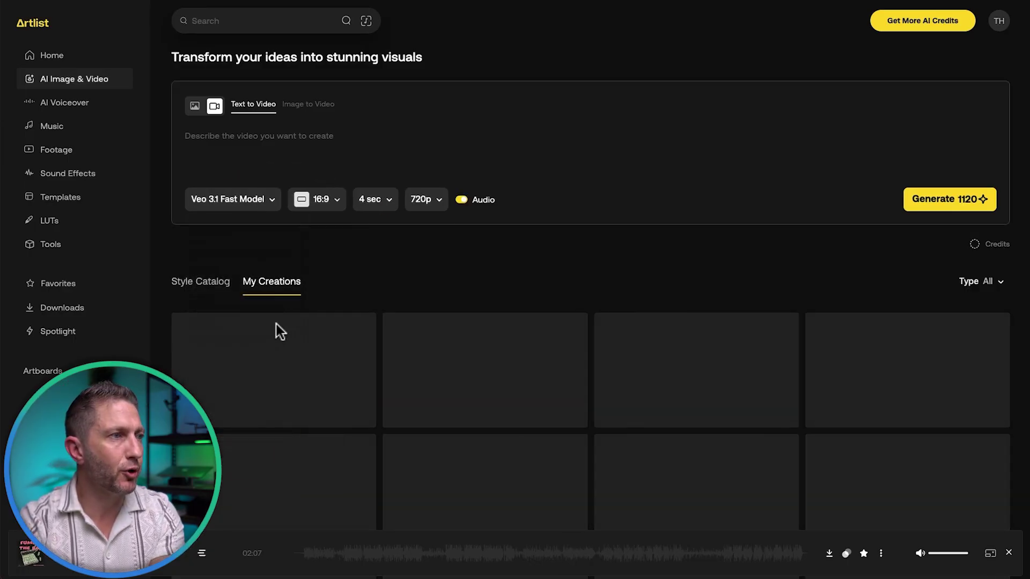
pyautogui.click(335, 201)
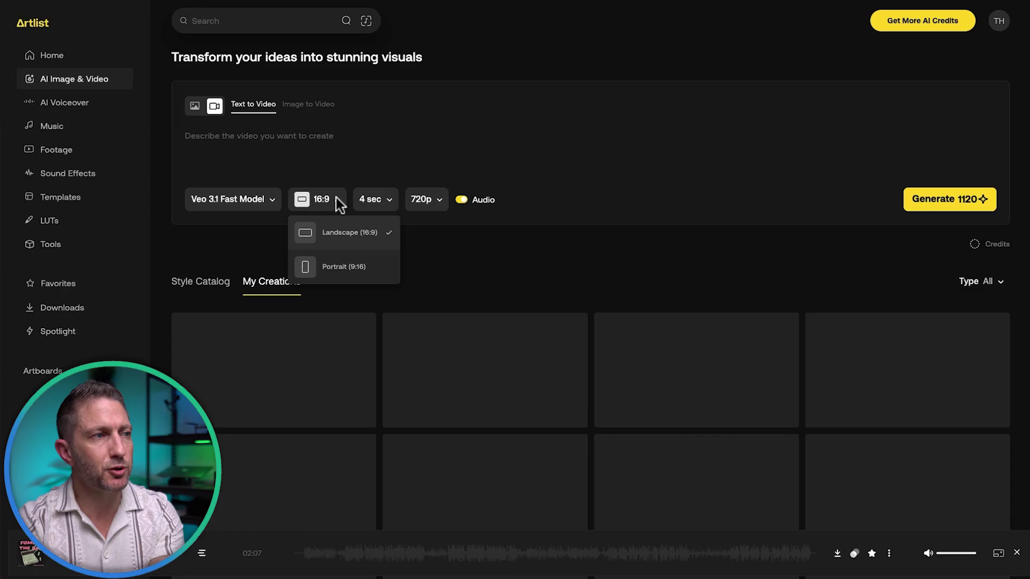
pyautogui.click(384, 203)
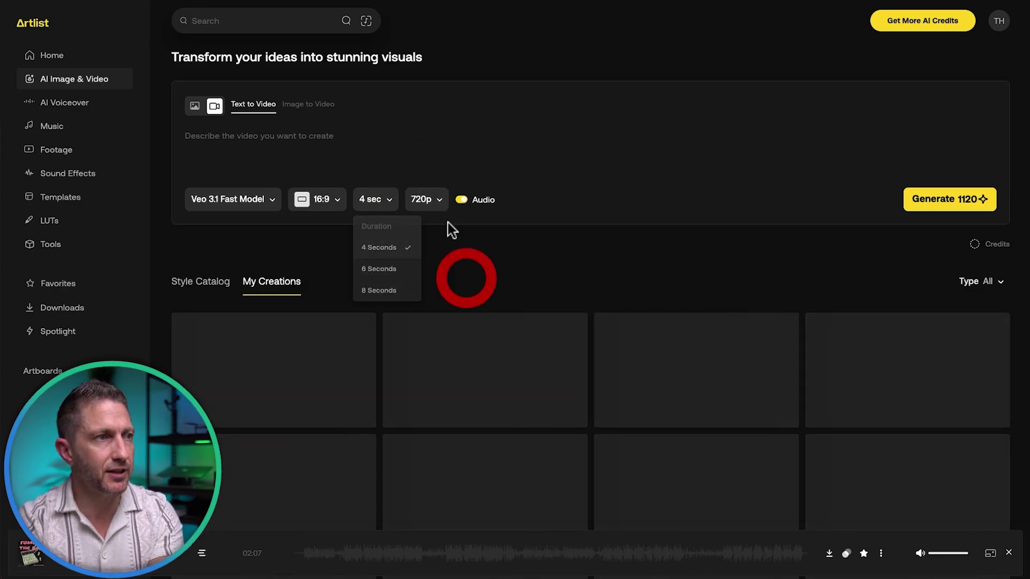
pyautogui.click(426, 201)
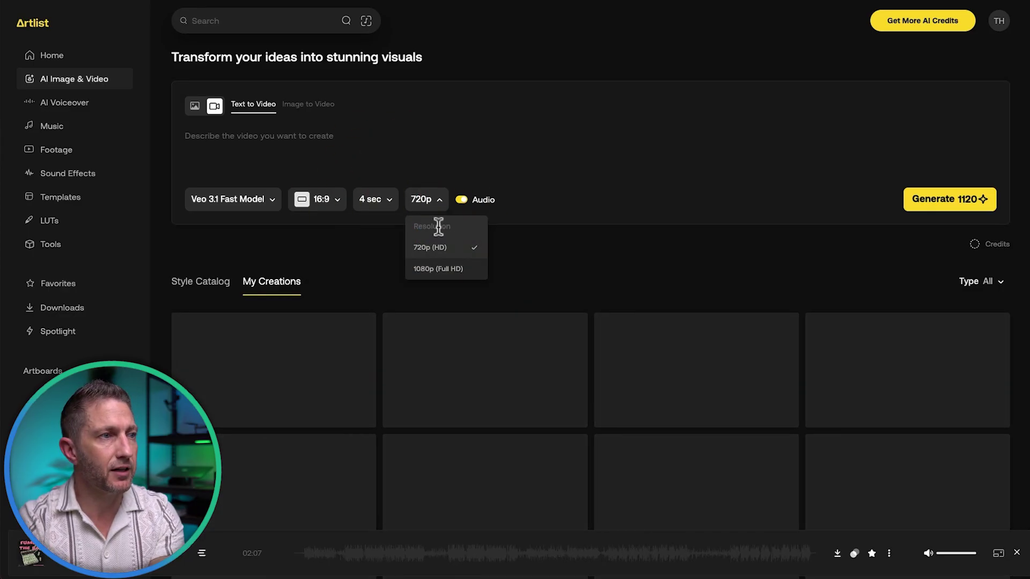
pyautogui.click(439, 270)
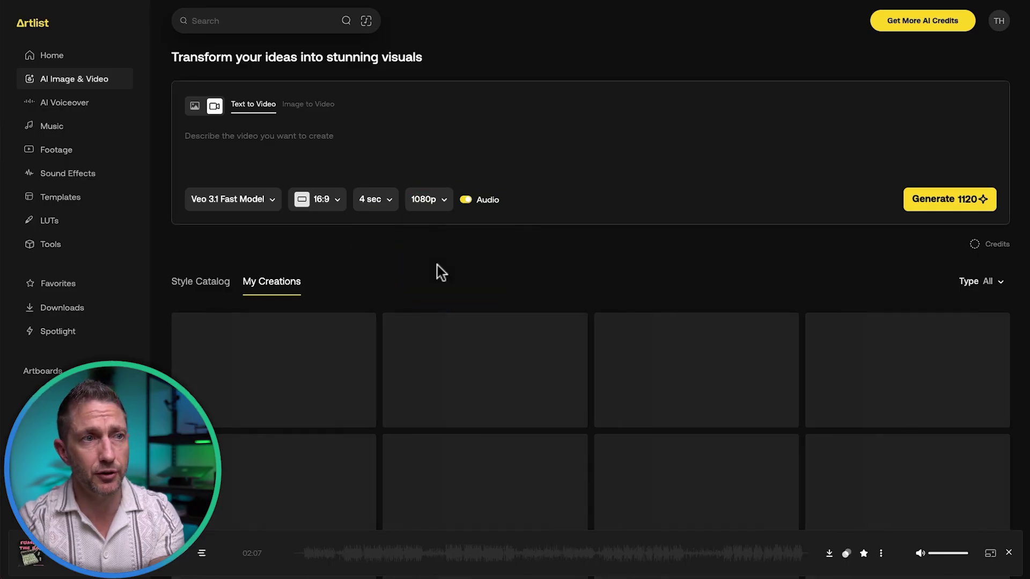
pyautogui.click(467, 200)
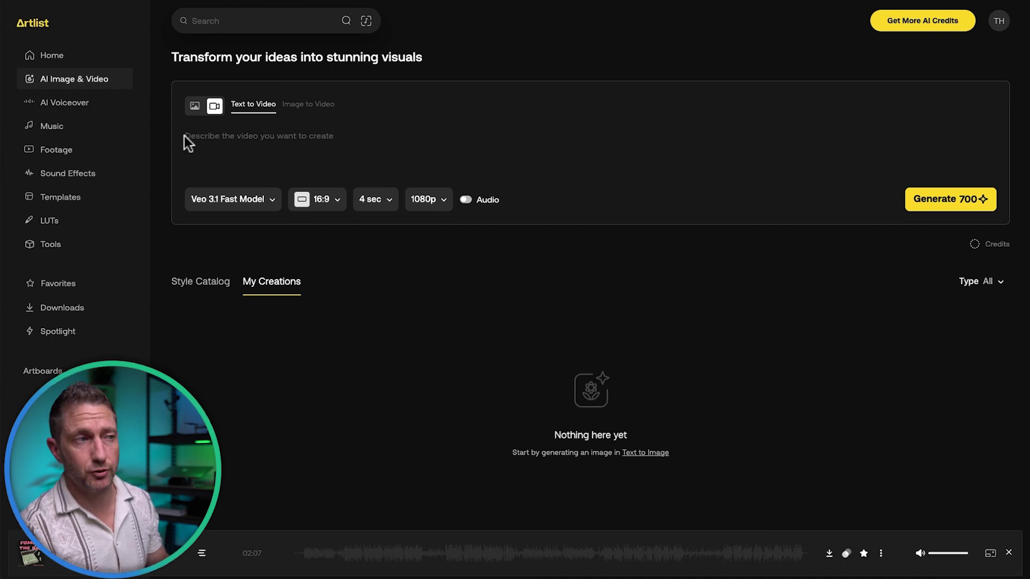
# Paste the presenter-woman studio prompt and generate it with Veo 3.1 for 2,000 credits.
pyautogui.write('Medium shot, confident woman in neutral studio, natural light, direct to camera; she says: "Welcome back, quick update for you today."')
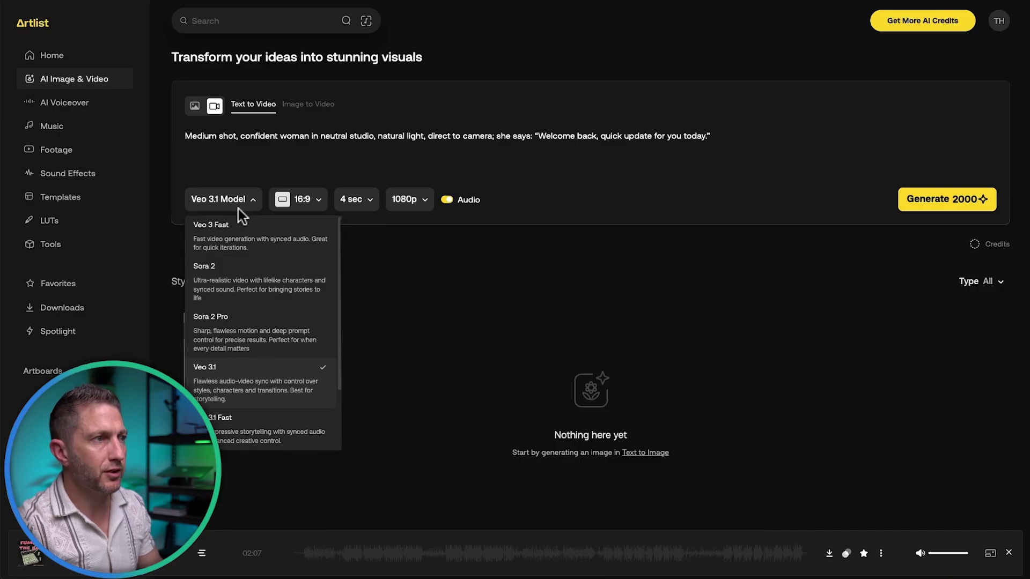
pyautogui.click(245, 201)
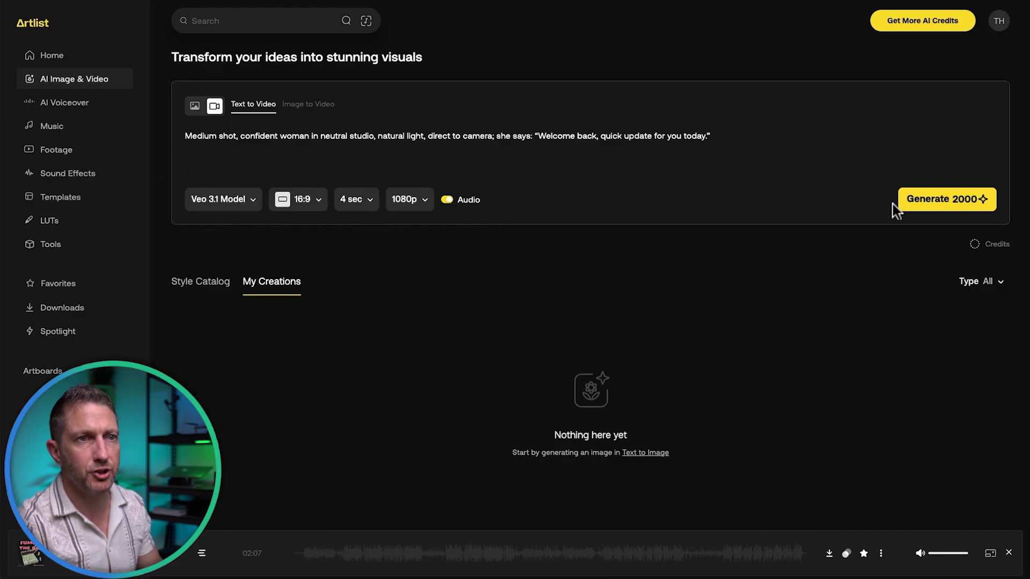
pyautogui.click(941, 198)
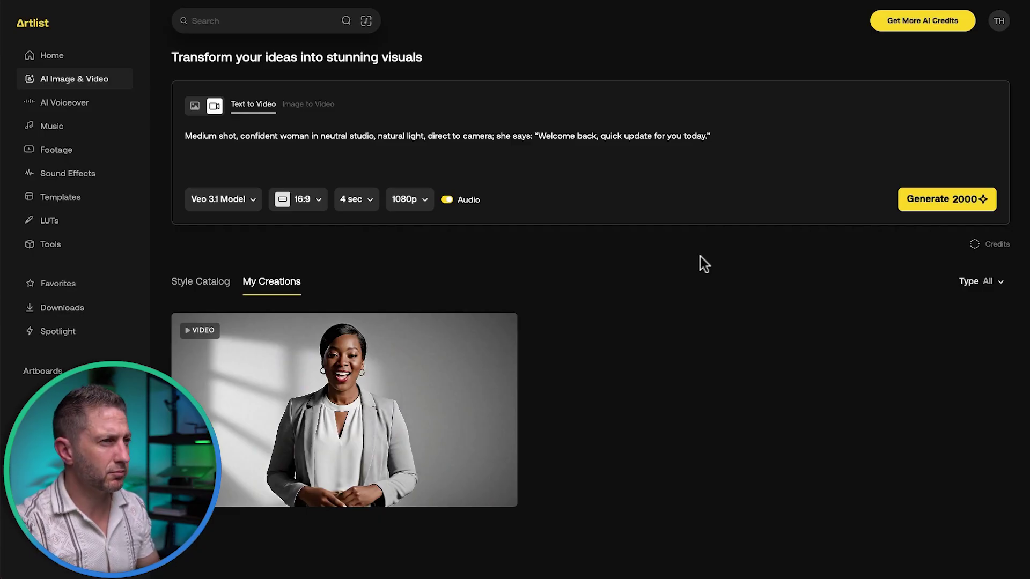
pyautogui.moveTo(344, 410)
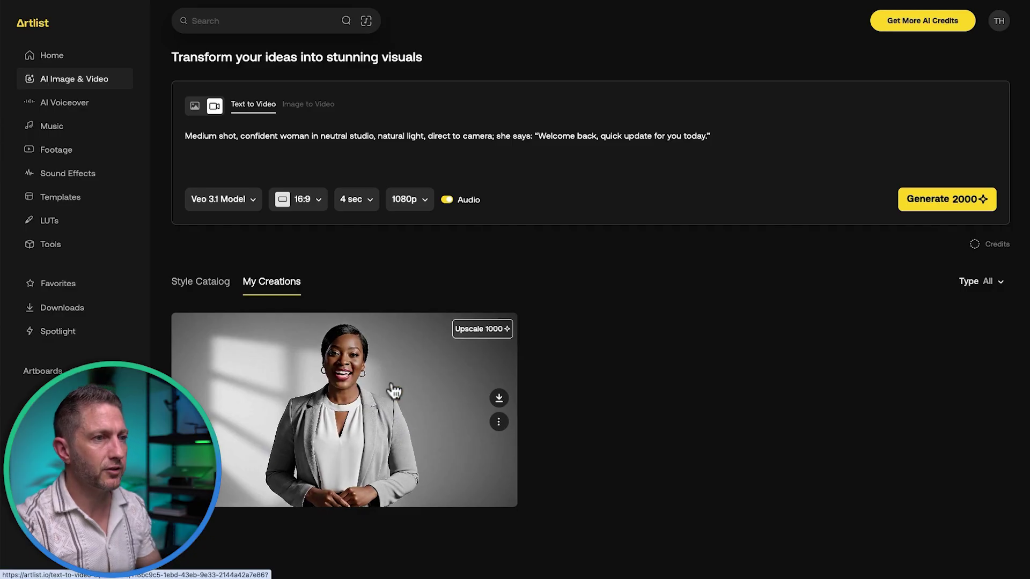
# View the generated presenter video's details and download it.
pyautogui.click(515, 366)
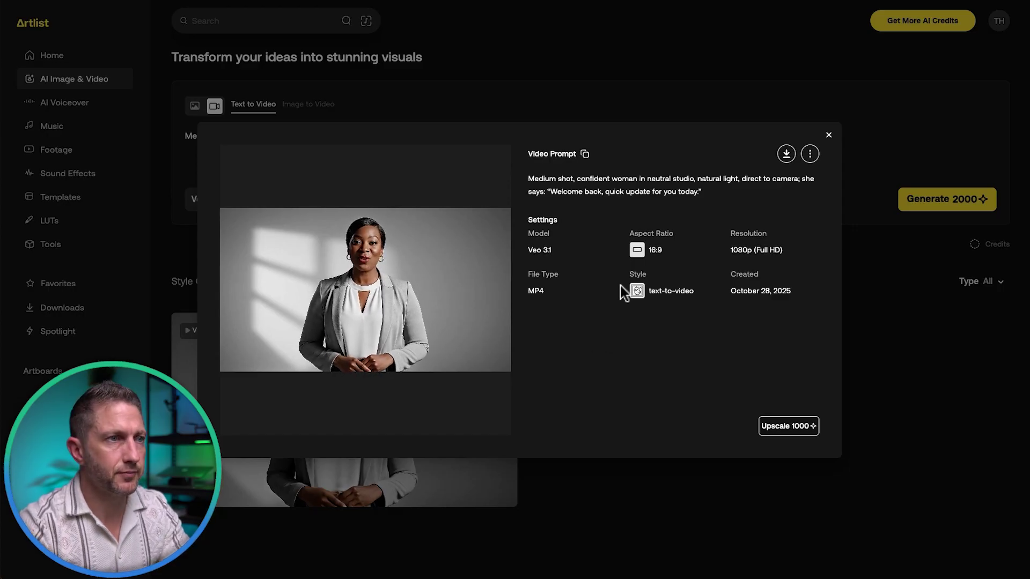
pyautogui.click(785, 153)
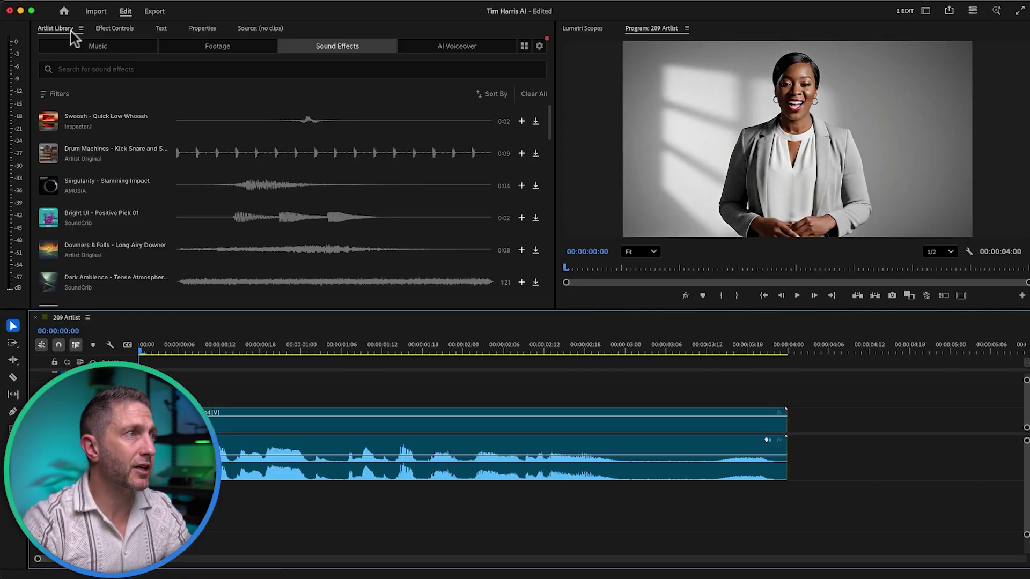
# In Premiere Pro's Artlist panel, browse Music, Footage and Sound Effects, then enter AI Voiceover and dismiss the tip.
pyautogui.click(97, 46)
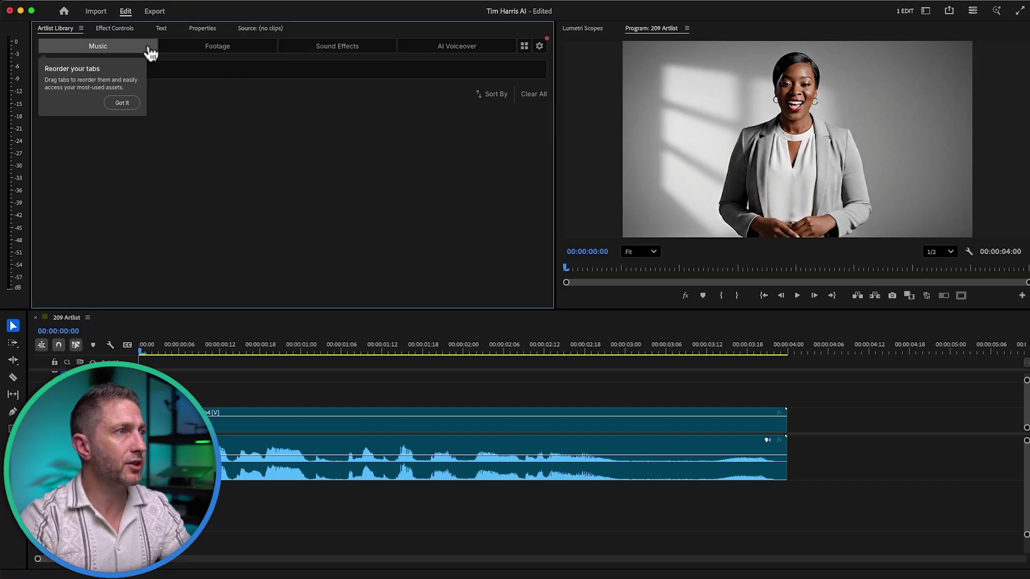
pyautogui.click(217, 47)
pyautogui.click(312, 52)
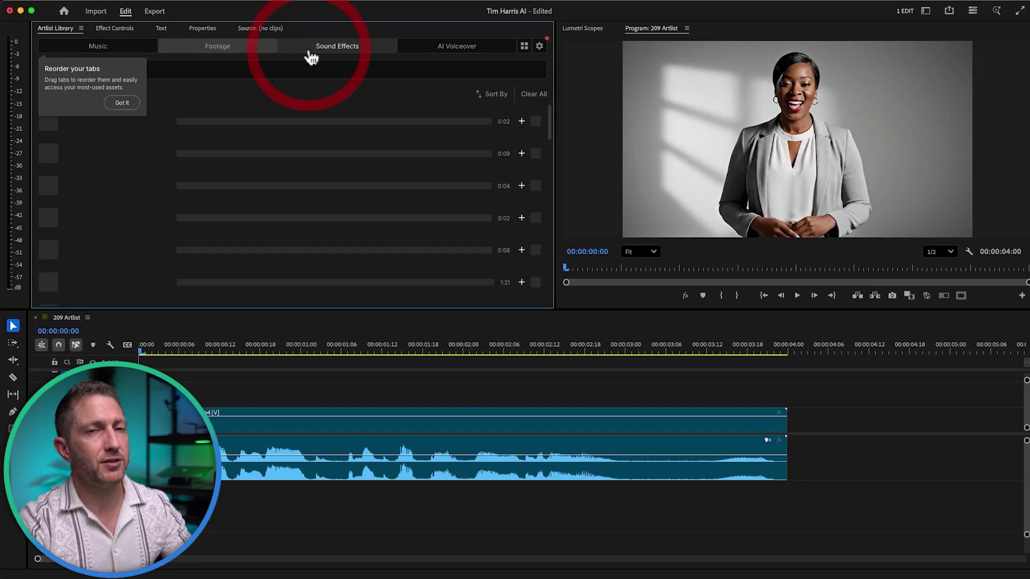
pyautogui.click(466, 49)
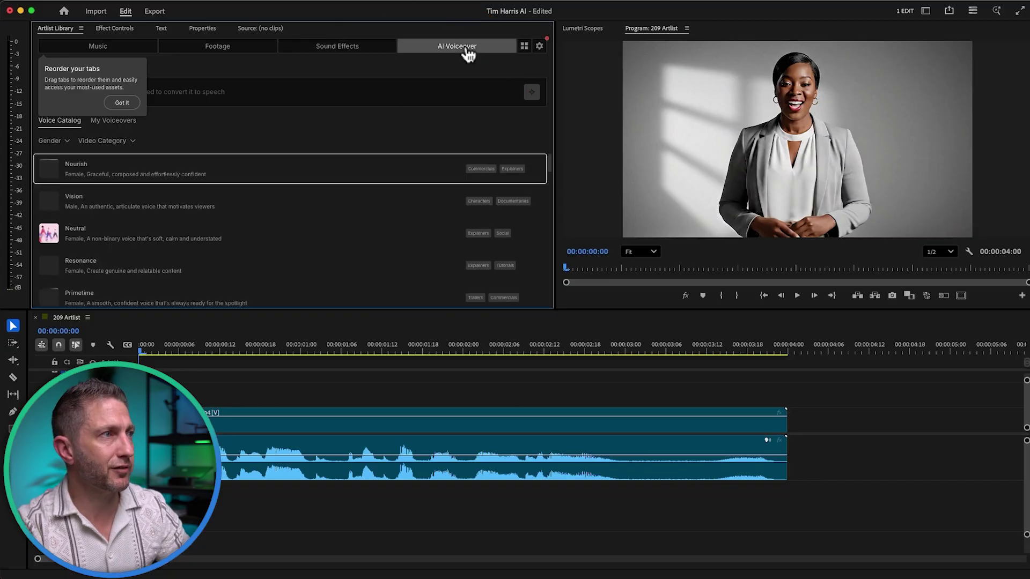
pyautogui.click(122, 102)
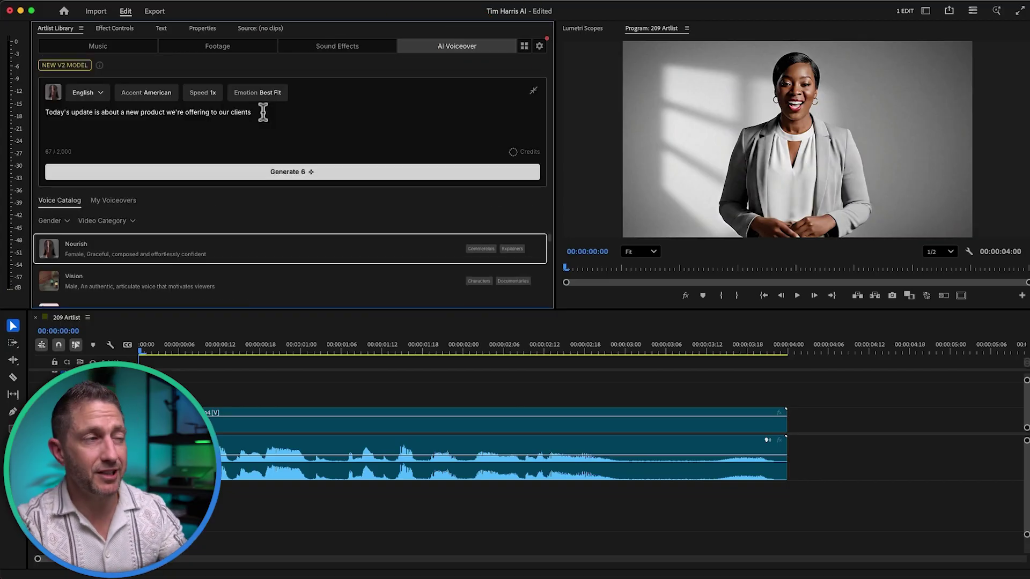
# Review the product-update script with American English, set emotion to Optimistic, and generate the voiceover.
pyautogui.moveTo(269, 112); pyautogui.dragTo(26, 111)
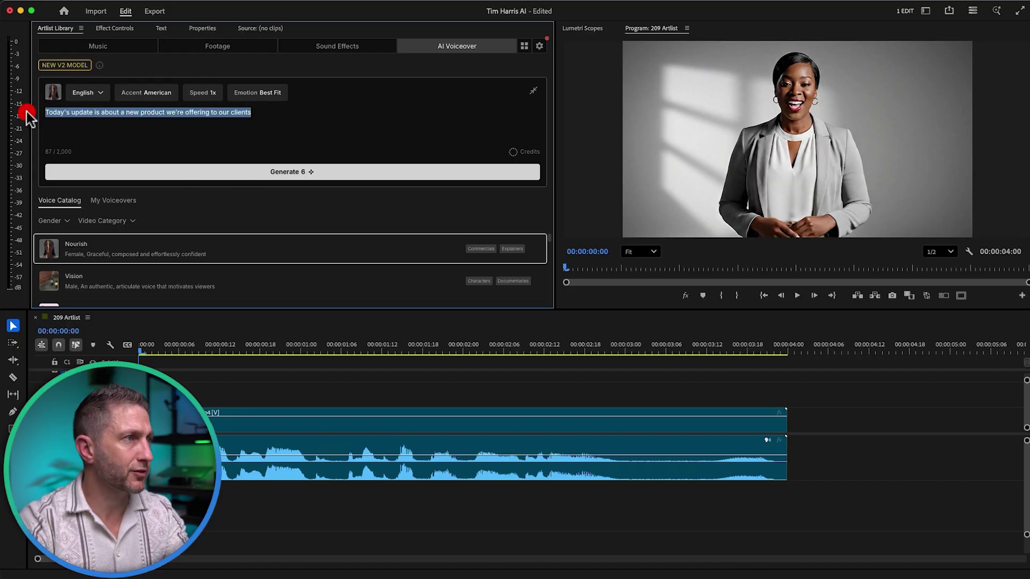
pyautogui.click(97, 93)
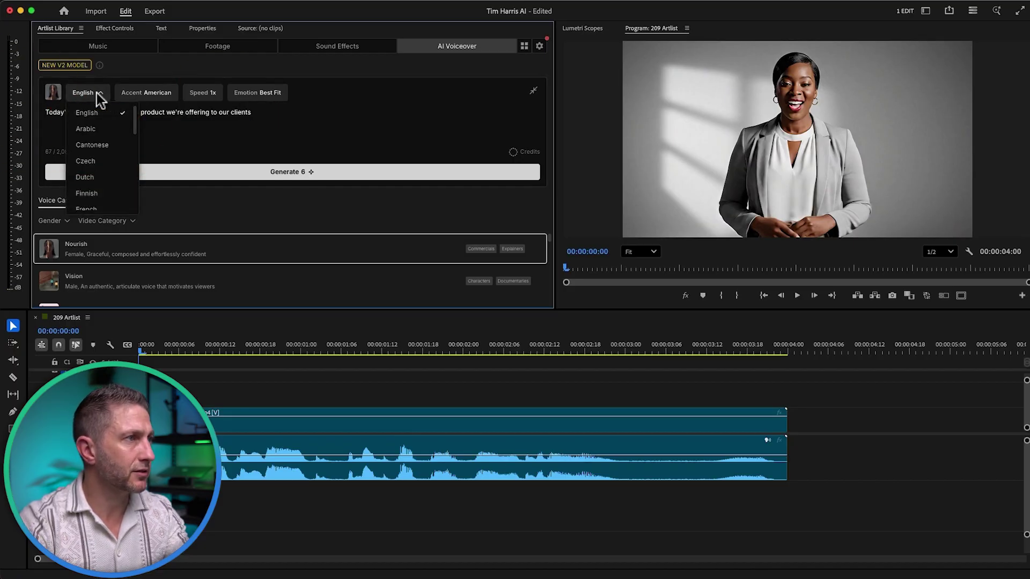
pyautogui.click(145, 92)
pyautogui.click(126, 113)
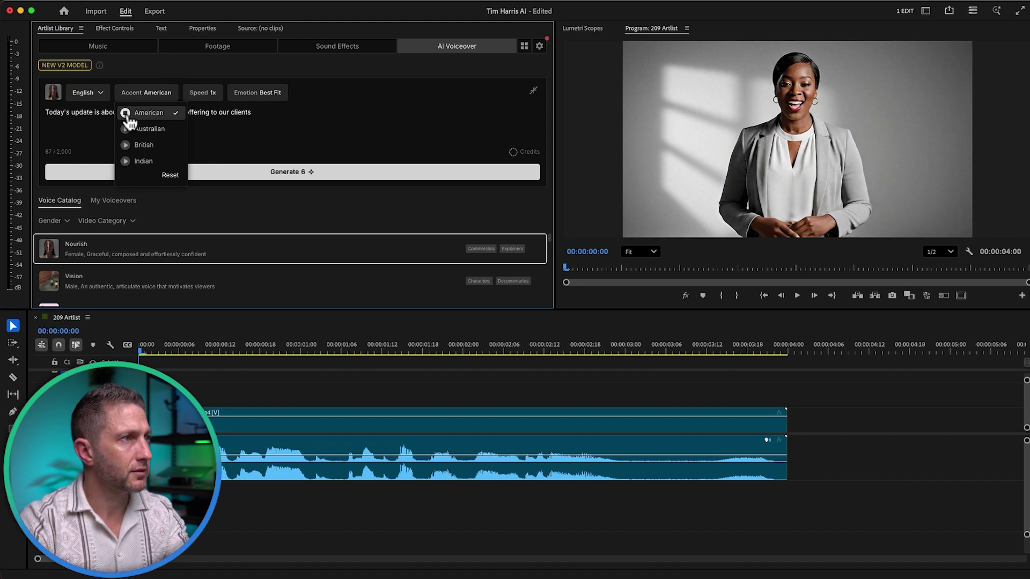
pyautogui.click(253, 94)
pyautogui.click(273, 93)
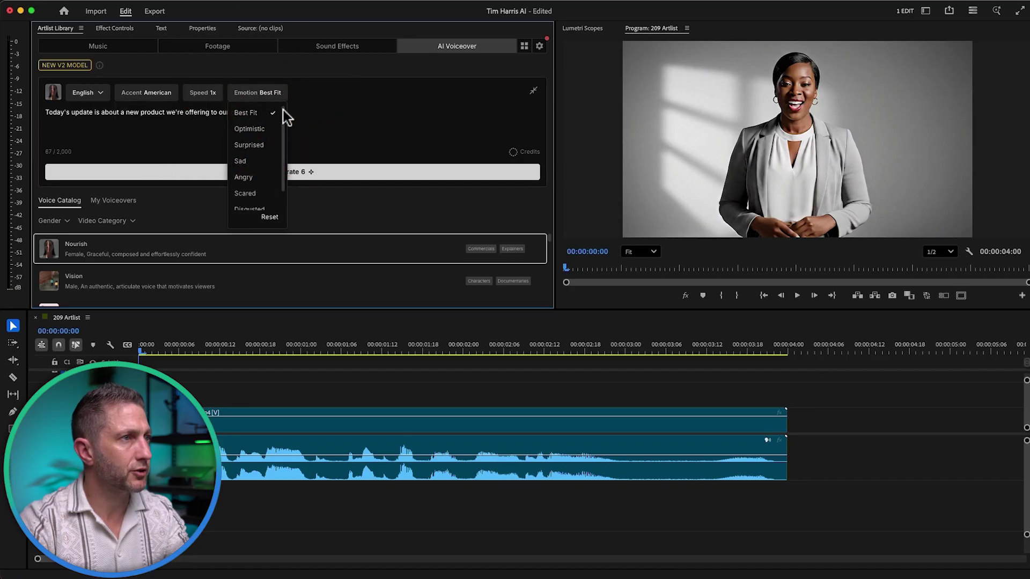
pyautogui.click(250, 129)
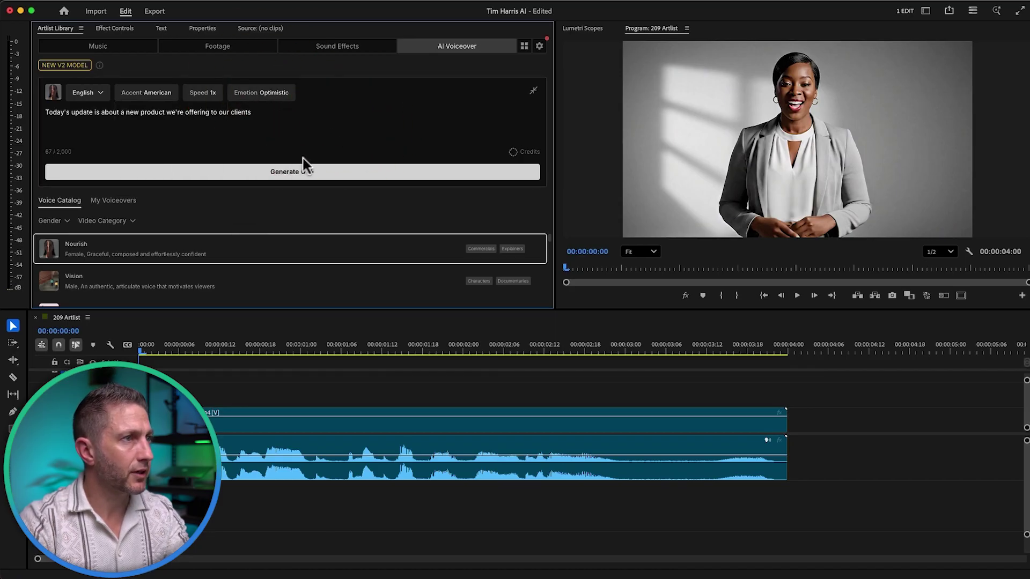
pyautogui.click(298, 172)
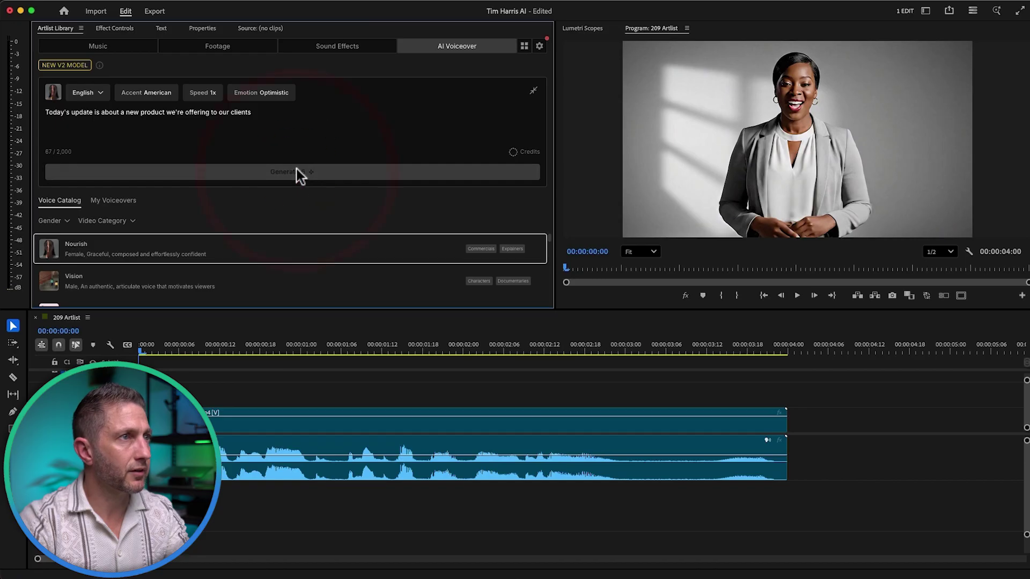
# Add the 'Swoosh - Quick Low Whoosh' sound effect to a lower audio track near the clip end.
pyautogui.click(337, 46)
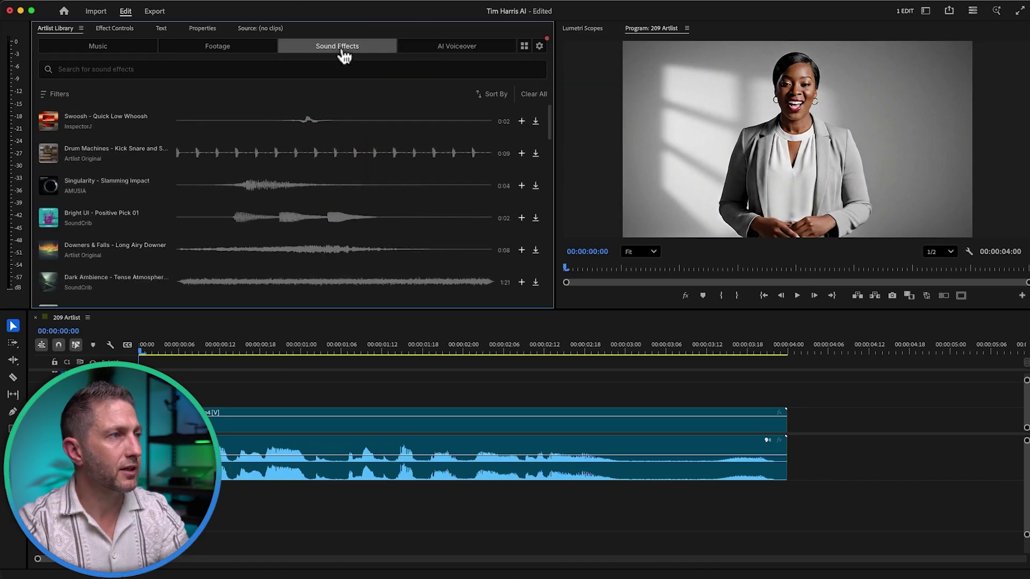
pyautogui.click(134, 117)
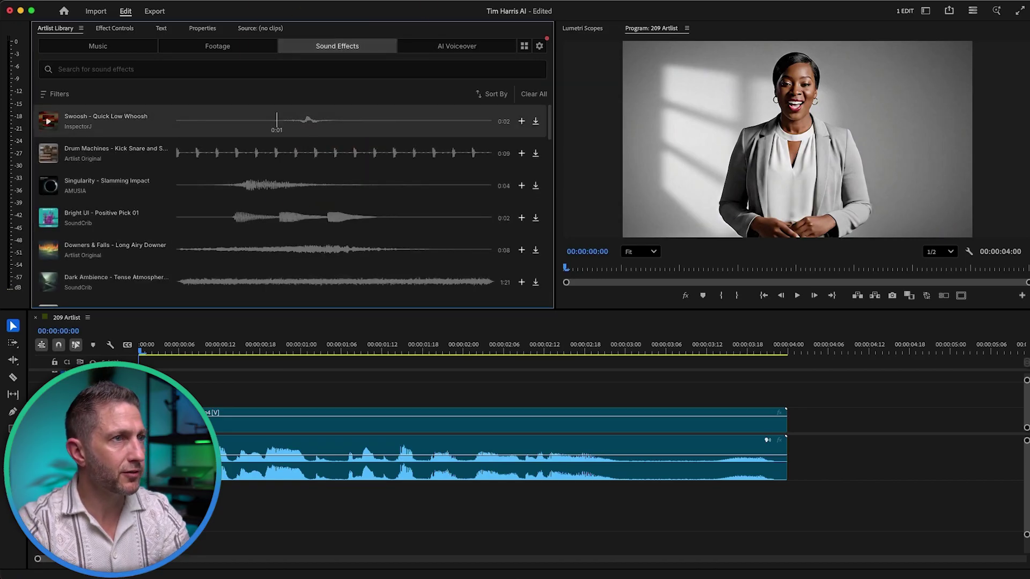
pyautogui.click(53, 125)
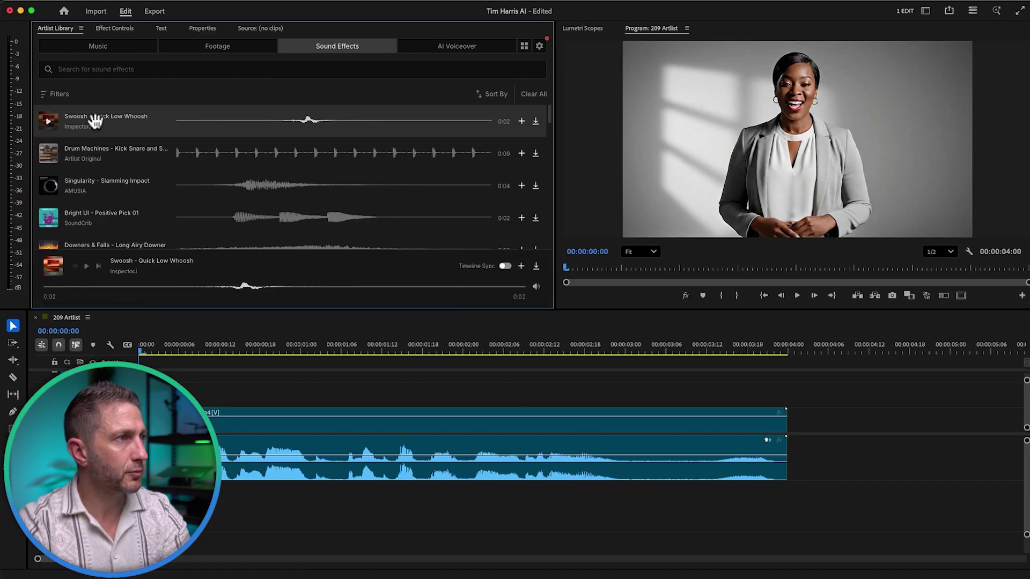
pyautogui.moveTo(95, 120)
pyautogui.mouseDown()
pyautogui.moveTo(682, 515)
pyautogui.moveTo(655, 519)
pyautogui.moveTo(684, 515)
pyautogui.mouseUp()
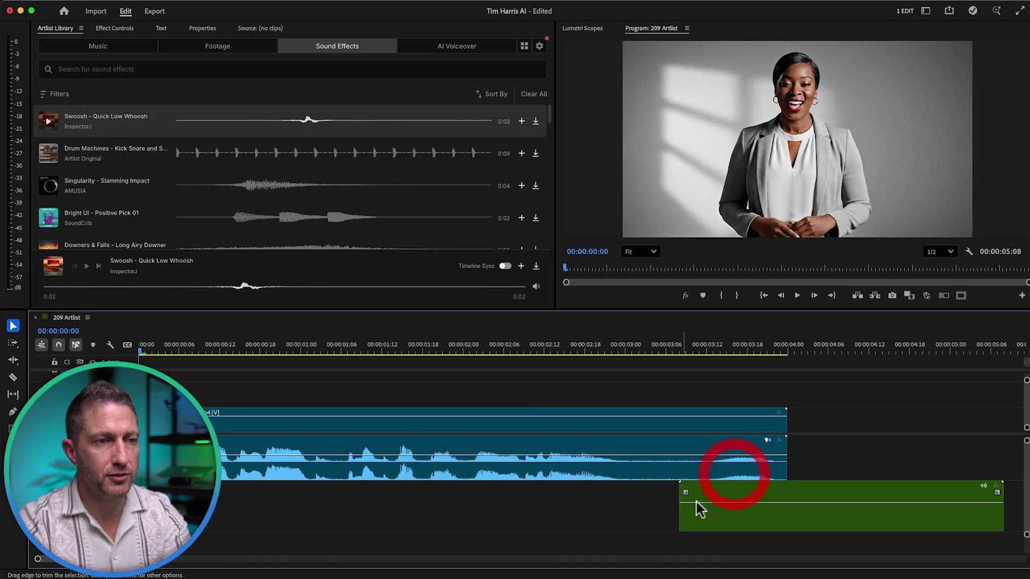
# Download the 'Cleaning, Feather Duster' stock clip in HD from the footage library.
pyautogui.click(175, 48)
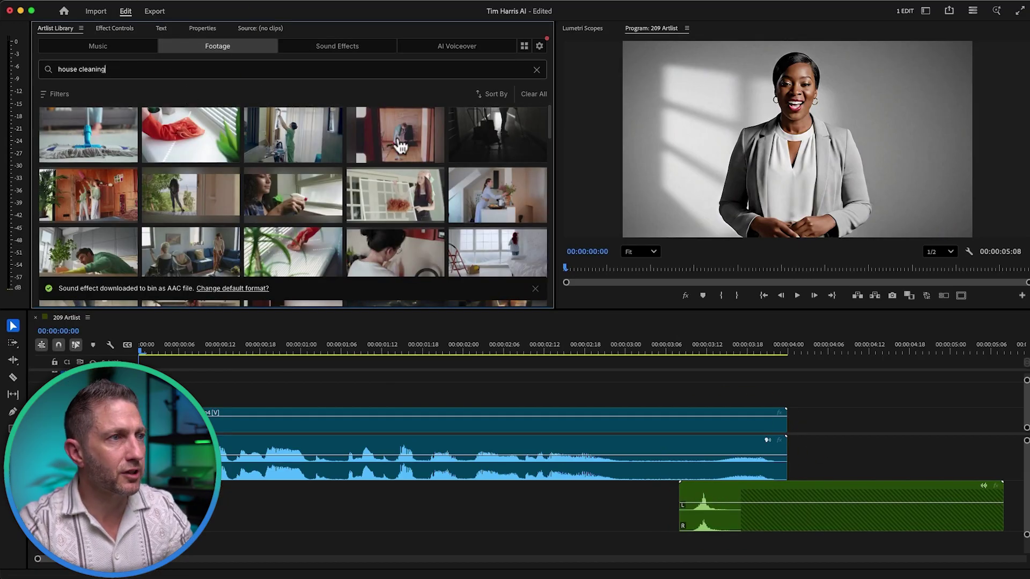
pyautogui.click(385, 196)
pyautogui.click(507, 68)
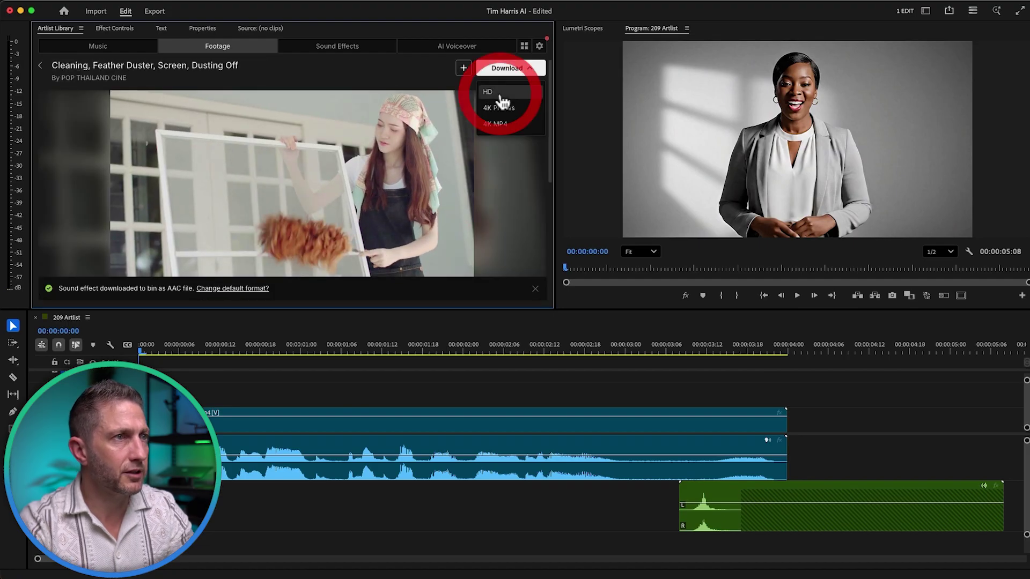
pyautogui.click(503, 92)
# Search the music library for 'uplift background' and place the Nourish #25 voiceover on the timeline.
pyautogui.click(98, 46)
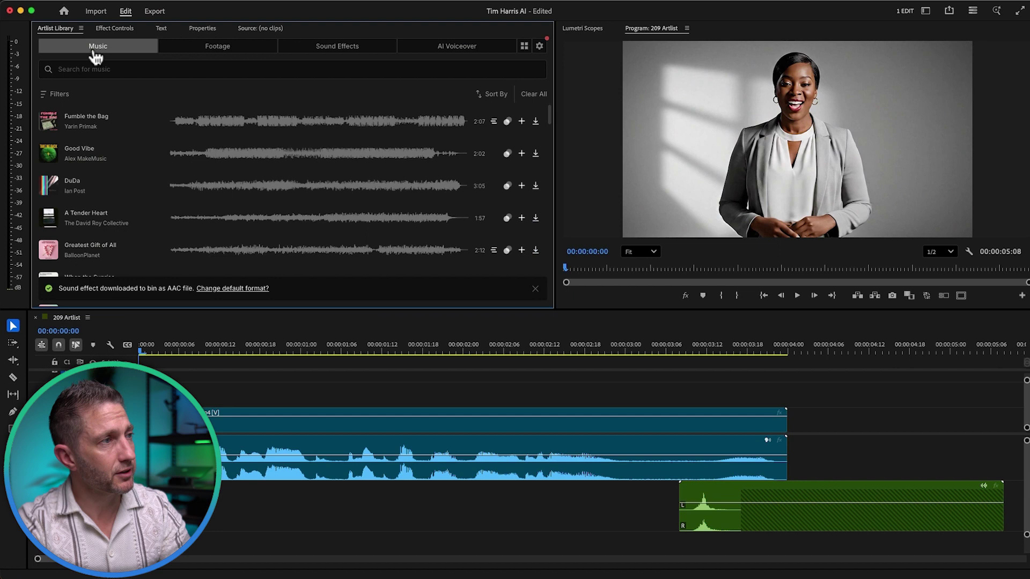
pyautogui.click(97, 69)
pyautogui.write('up')
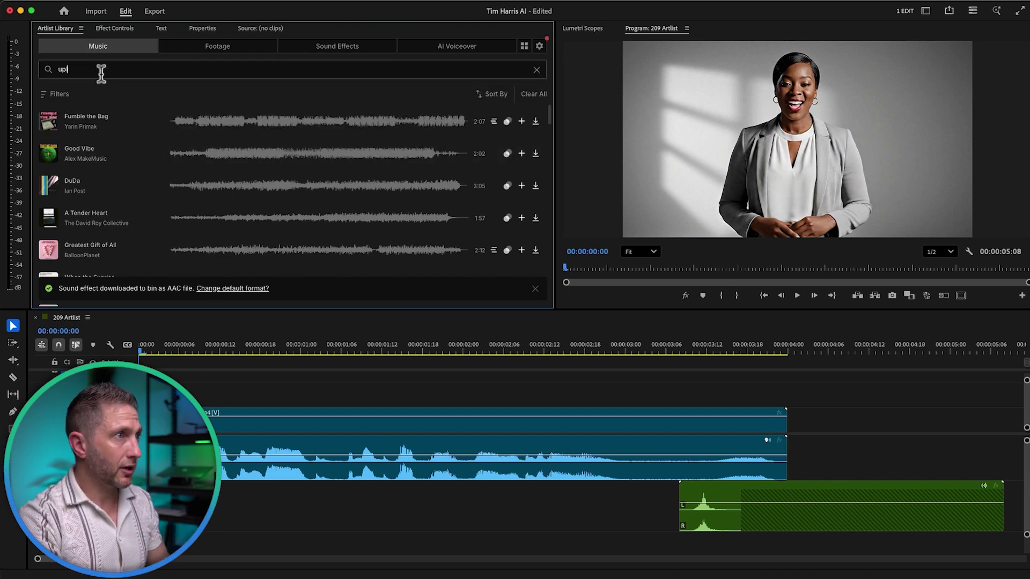
pyautogui.write('lift background')
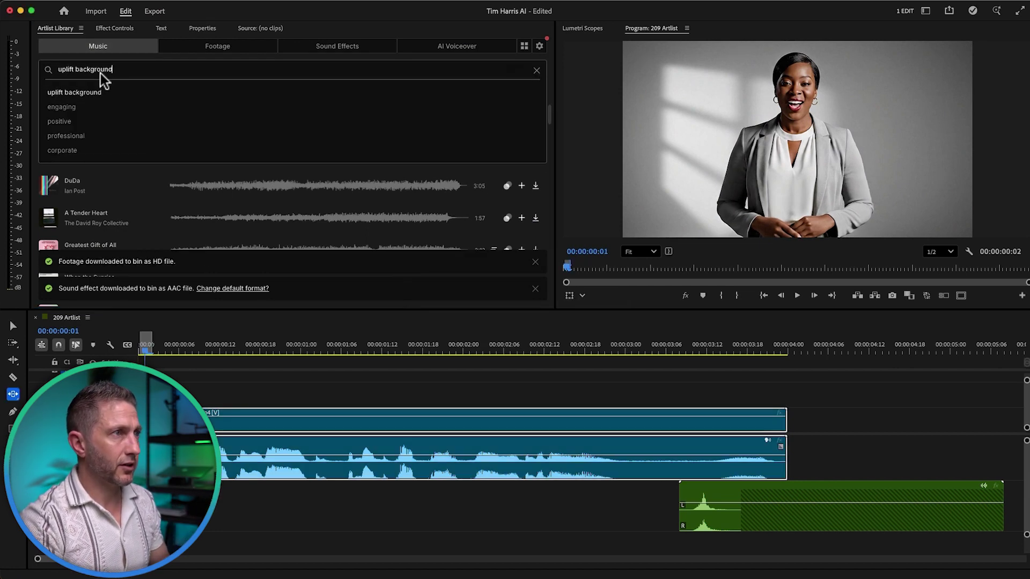
pyautogui.press('Return')
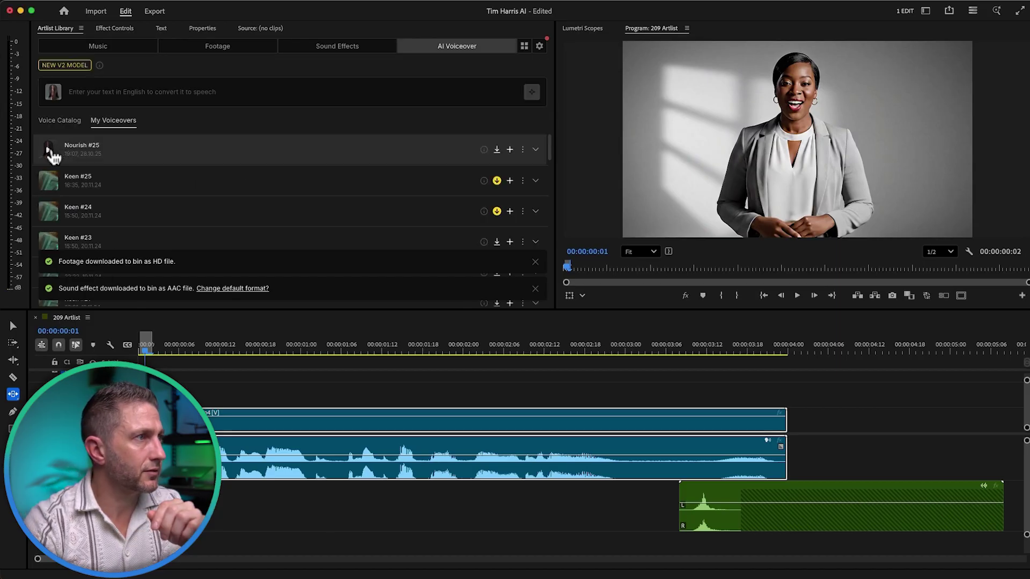
pyautogui.click(50, 150)
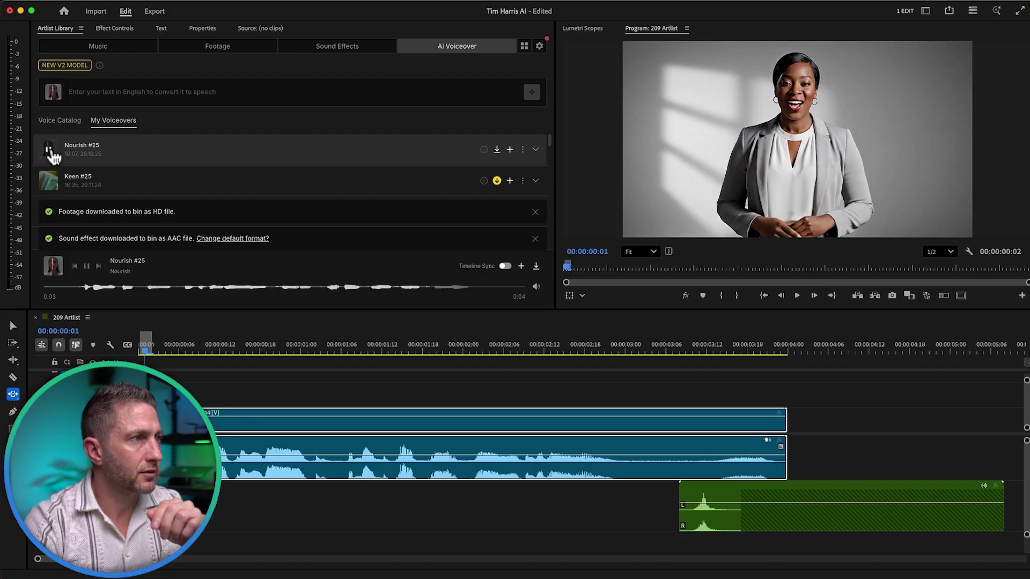
pyautogui.moveTo(187, 185); pyautogui.dragTo(781, 549)
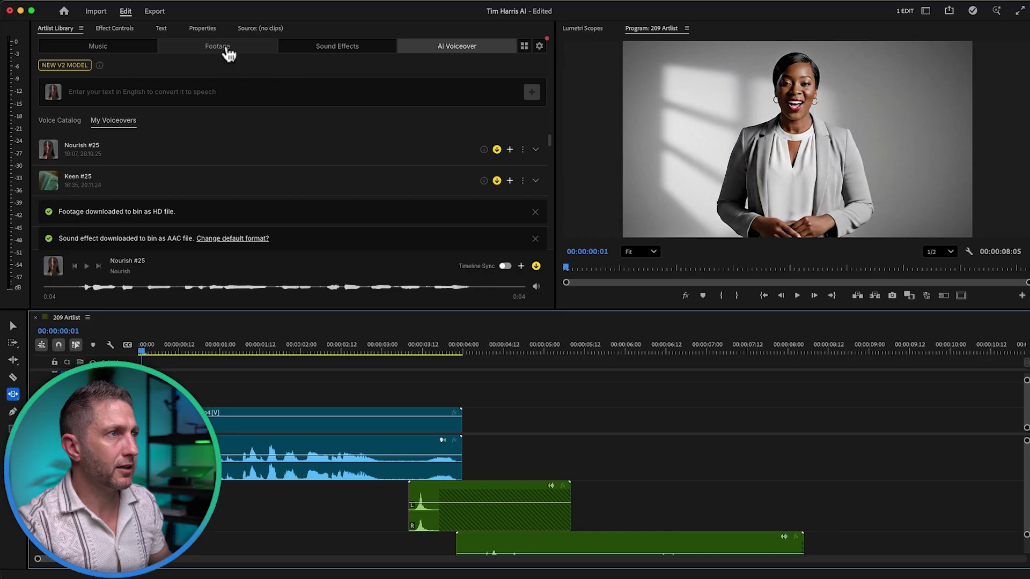
# Place the feather duster clip after the presenter and set it to frame size.
pyautogui.click(217, 46)
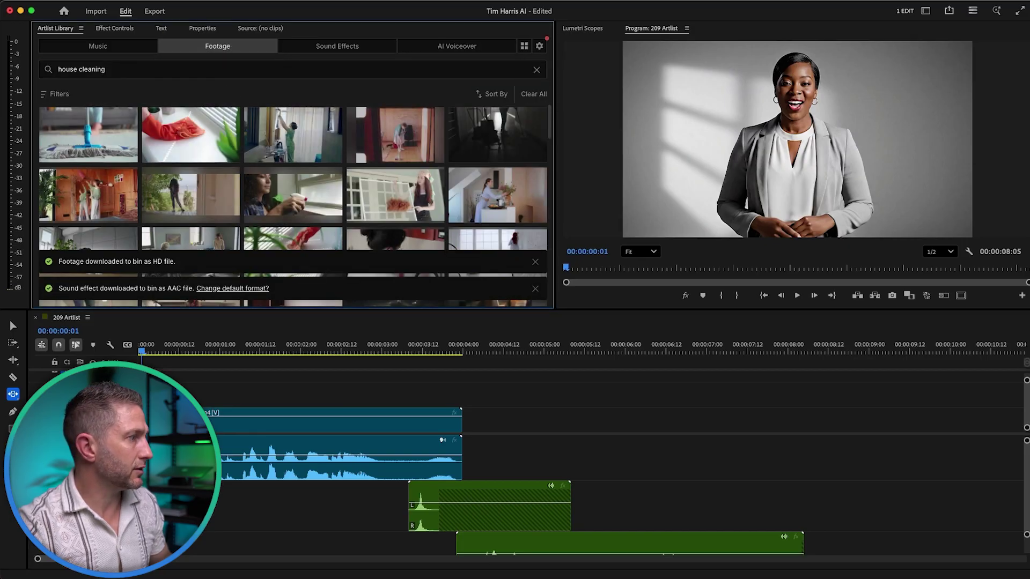
pyautogui.click(10, 320)
pyautogui.moveTo(113, 395); pyautogui.dragTo(465, 420)
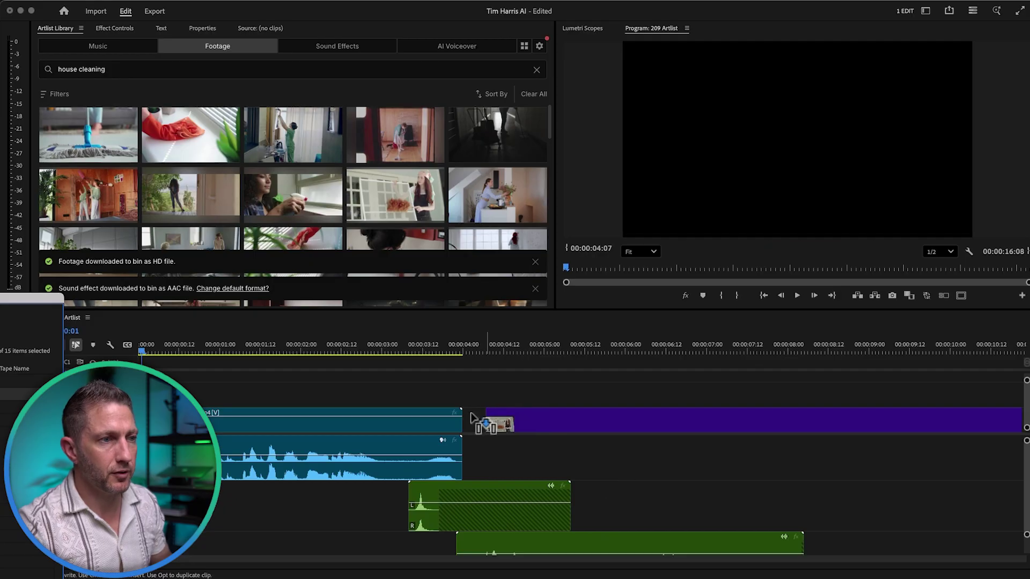
pyautogui.rightClick(506, 418)
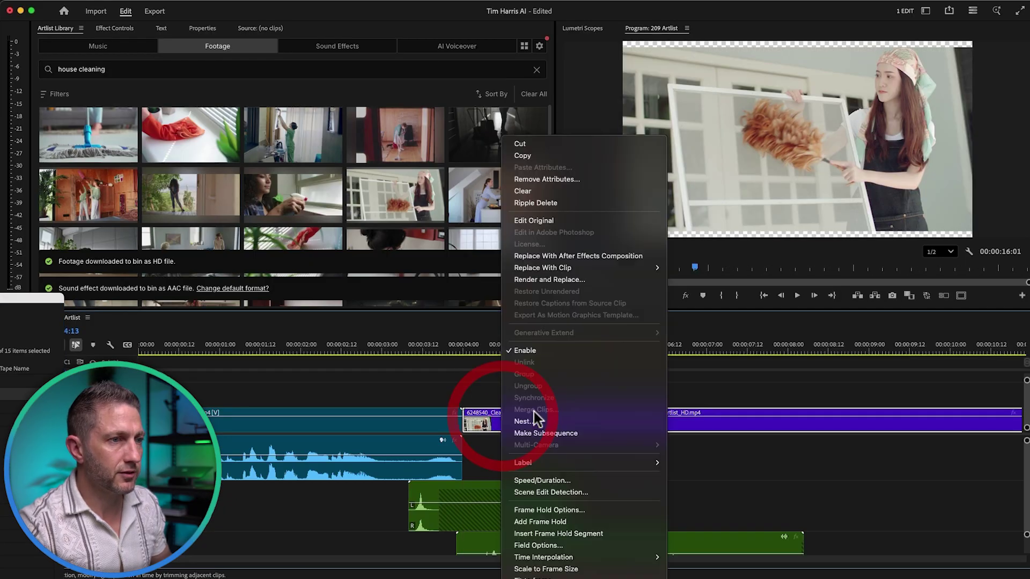
pyautogui.click(515, 536)
pyautogui.press('-')
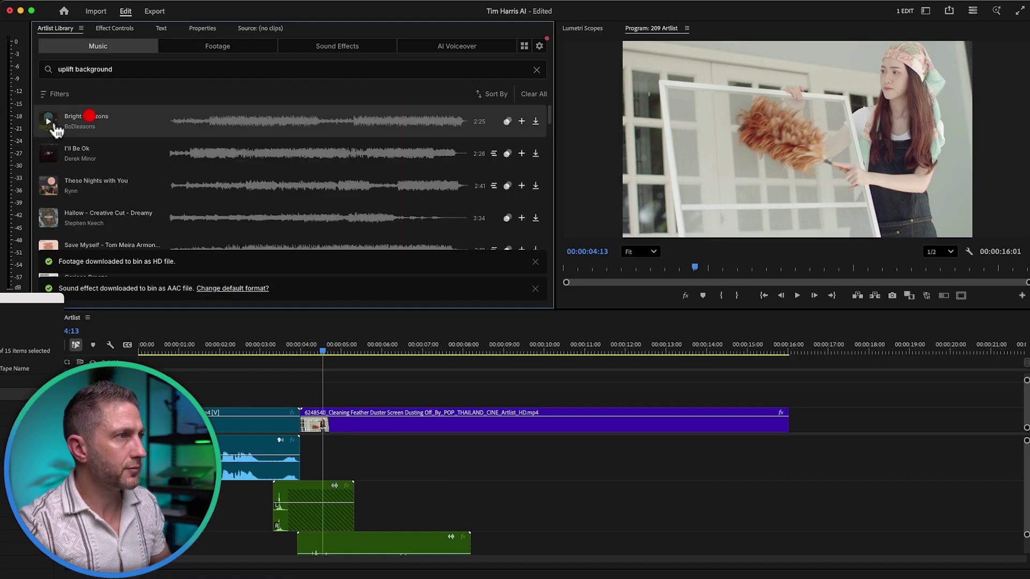
# Preview the Bright Horizons music track and stop it.
pyautogui.click(50, 123)
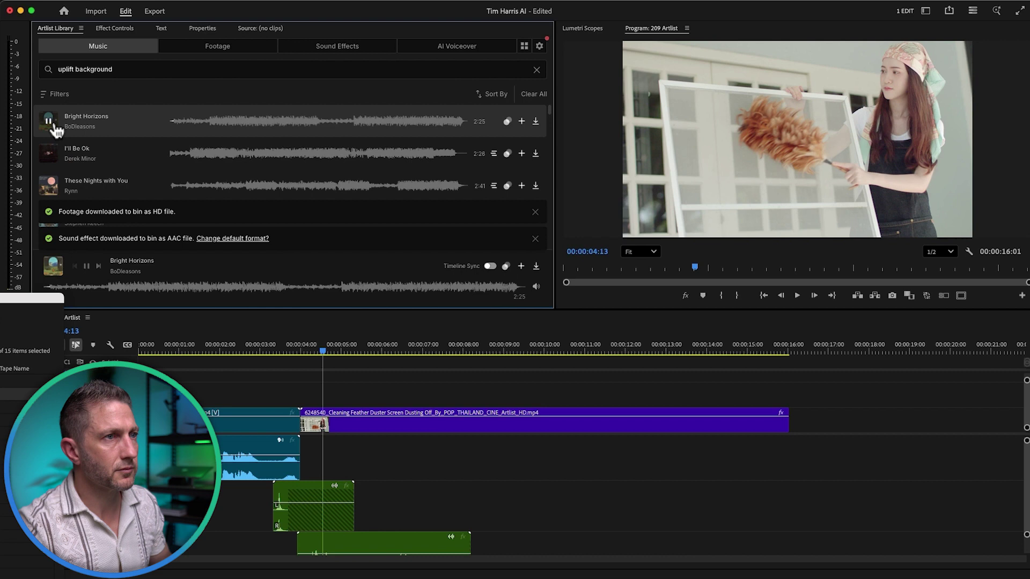
pyautogui.click(51, 122)
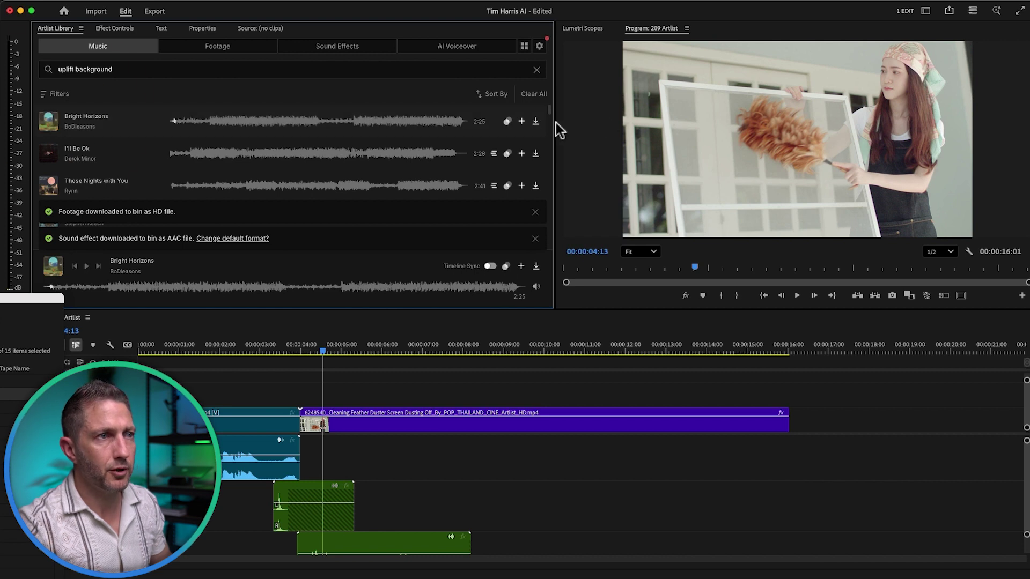
# Add Bright Horizons to the timeline and play back the sequence from presenter into duster clip.
pyautogui.click(536, 121)
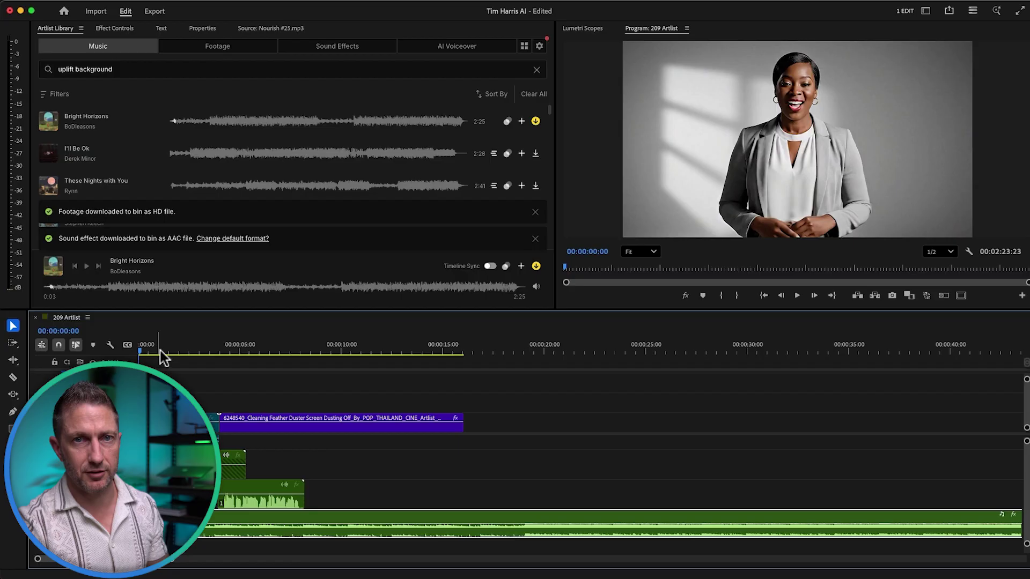
pyautogui.press('space')
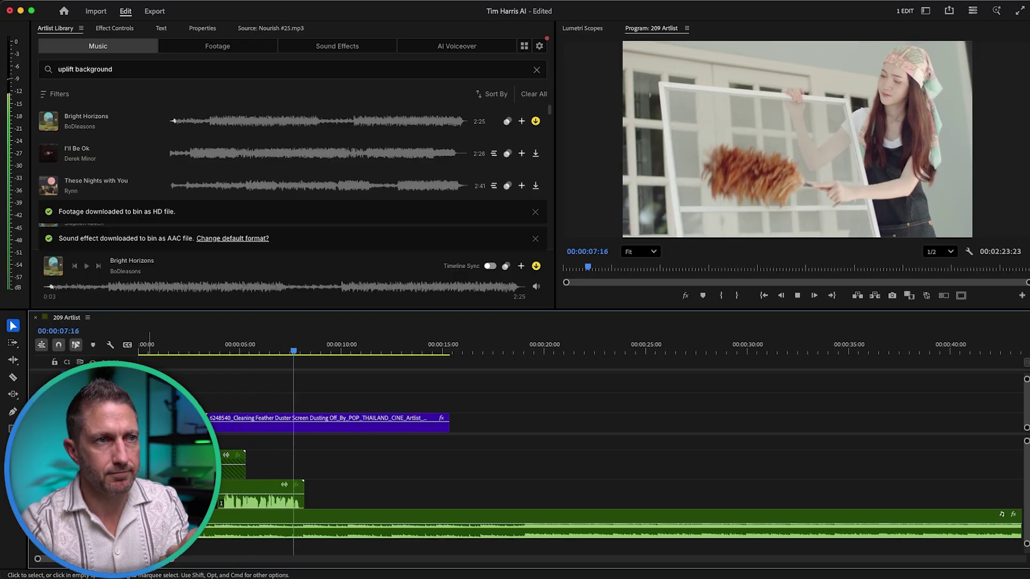
pyautogui.press('space')
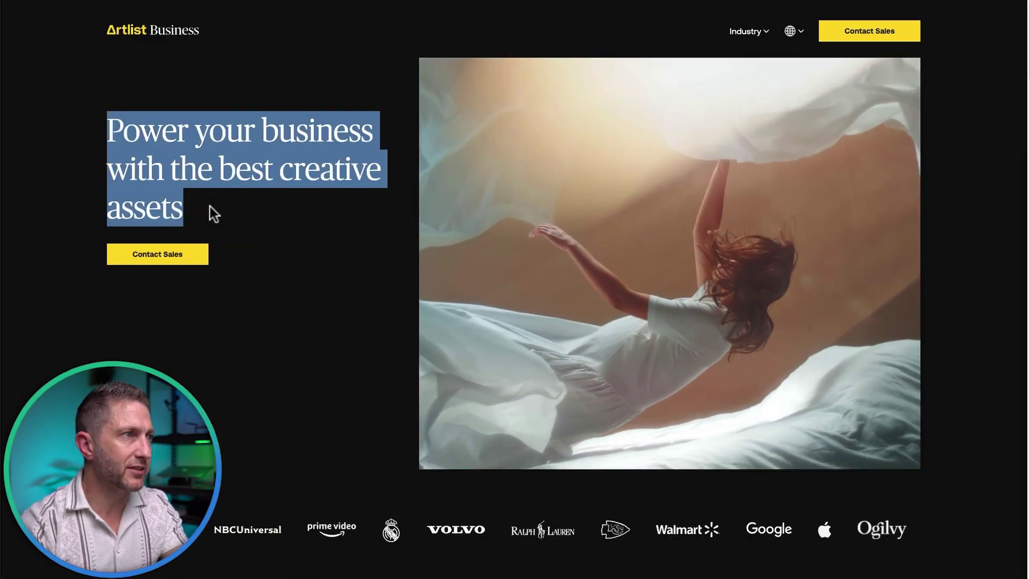
# Play the top brands showcase video and highlight the universal royalty-free license line.
pyautogui.click(210, 207)
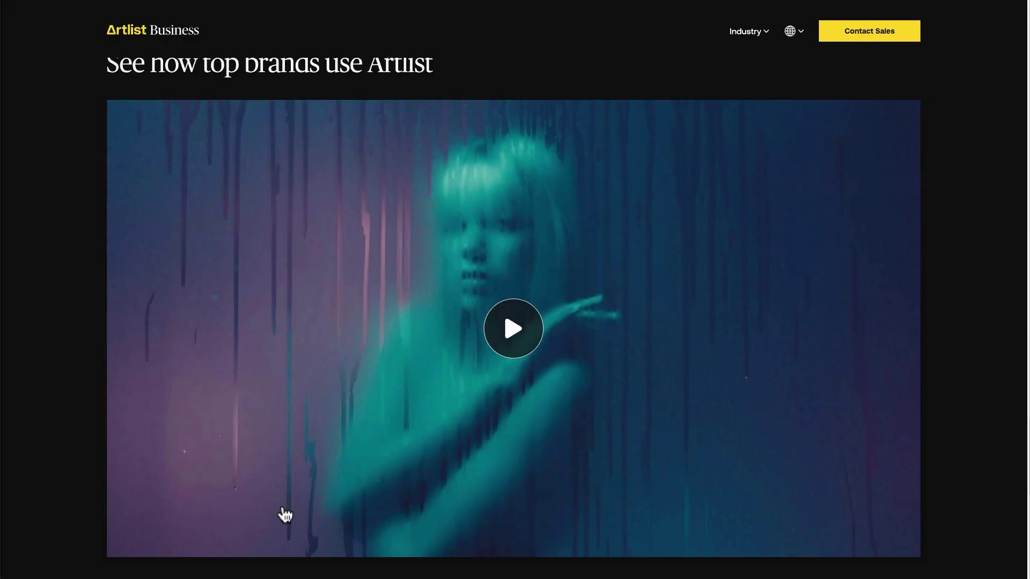
pyautogui.click(478, 392)
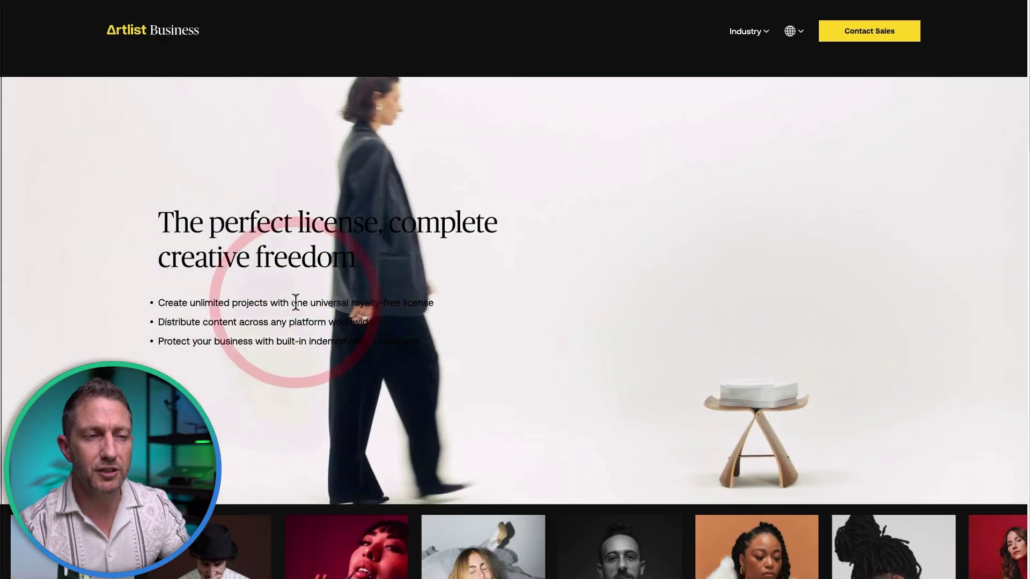
pyautogui.moveTo(293, 302); pyautogui.dragTo(441, 298)
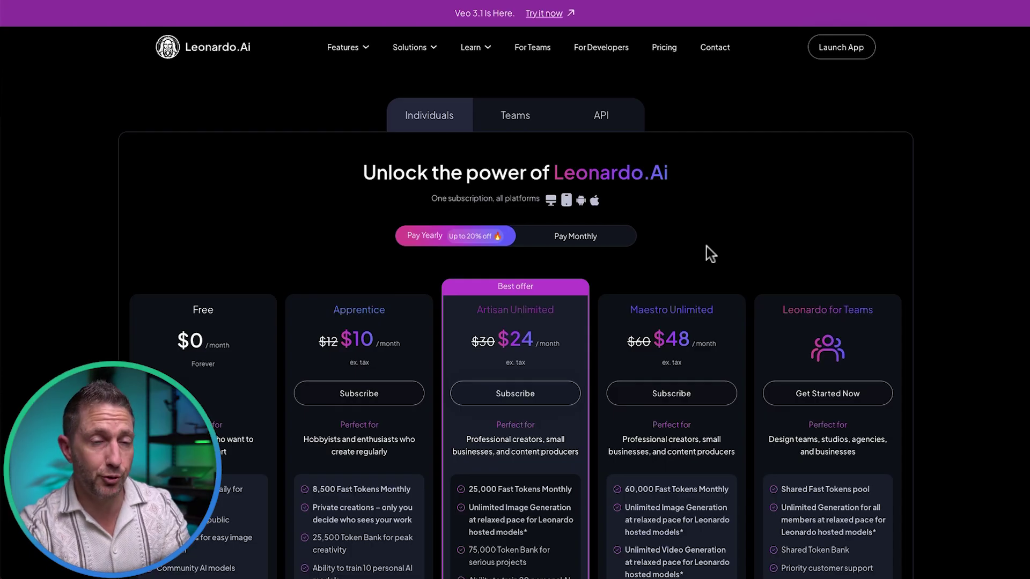
pyautogui.scroll(-1, 706, 306)
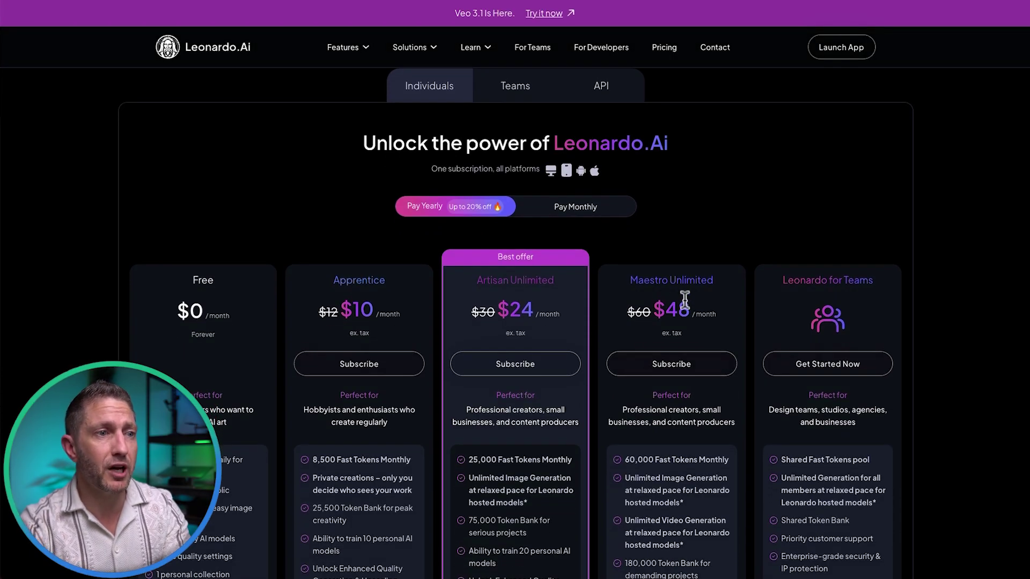
pyautogui.scroll(-4, 688, 410)
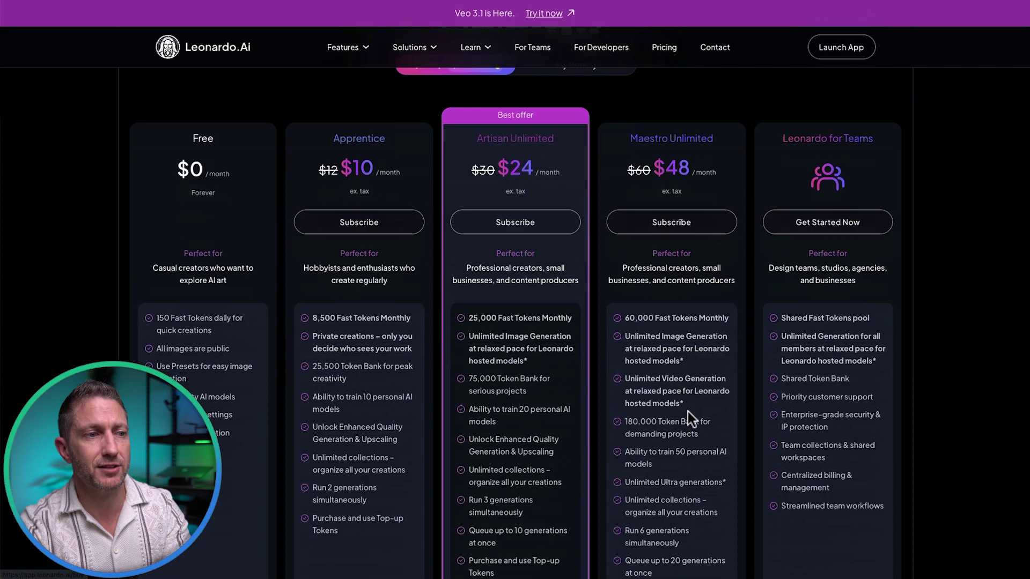
pyautogui.scroll(-5, 688, 411)
pyautogui.scroll(-4, 688, 411)
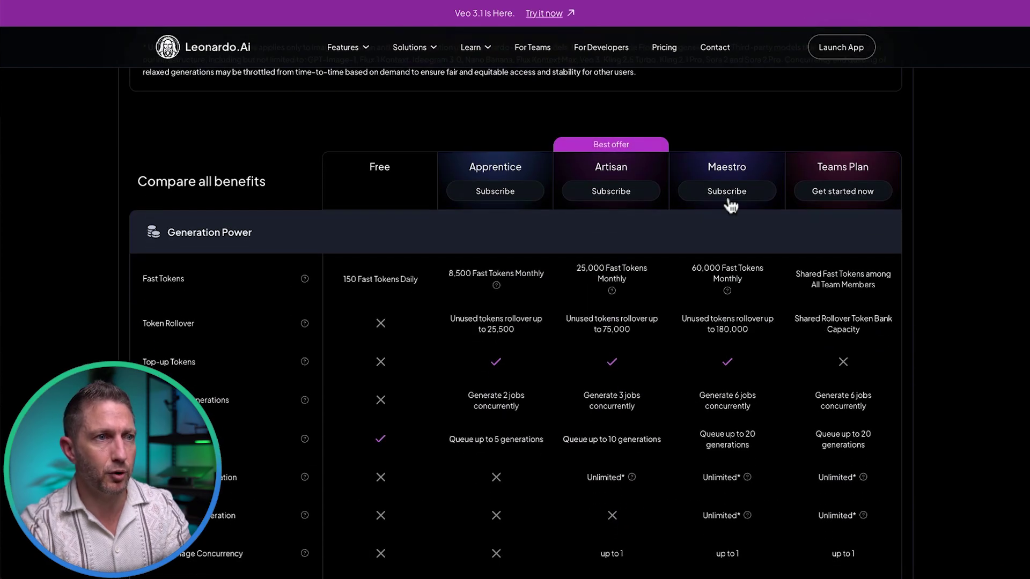
pyautogui.scroll(-4, 730, 274)
pyautogui.scroll(-3, 724, 322)
pyautogui.scroll(-2, 724, 362)
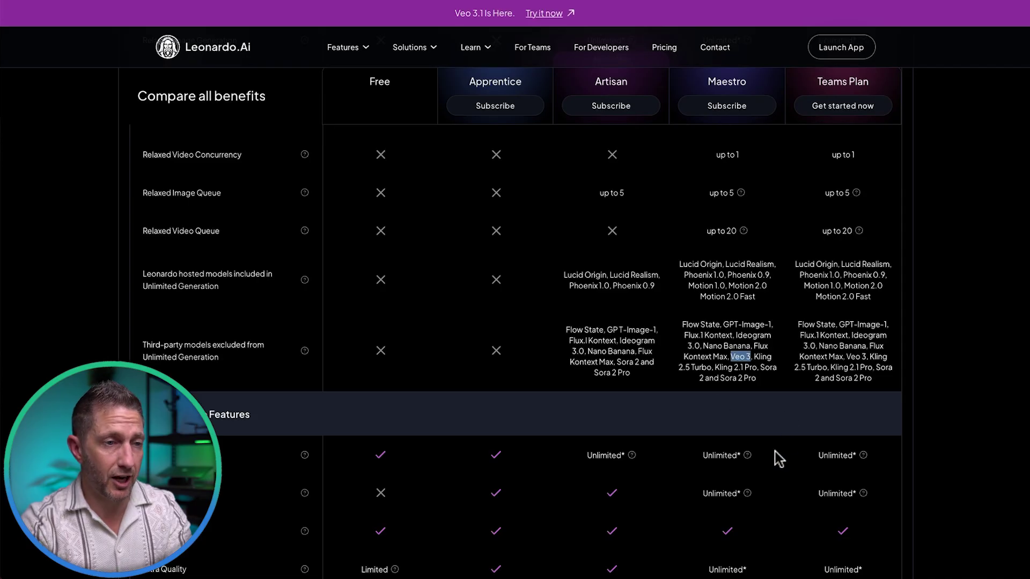
pyautogui.scroll(10, 775, 432)
pyautogui.scroll(10, 772, 428)
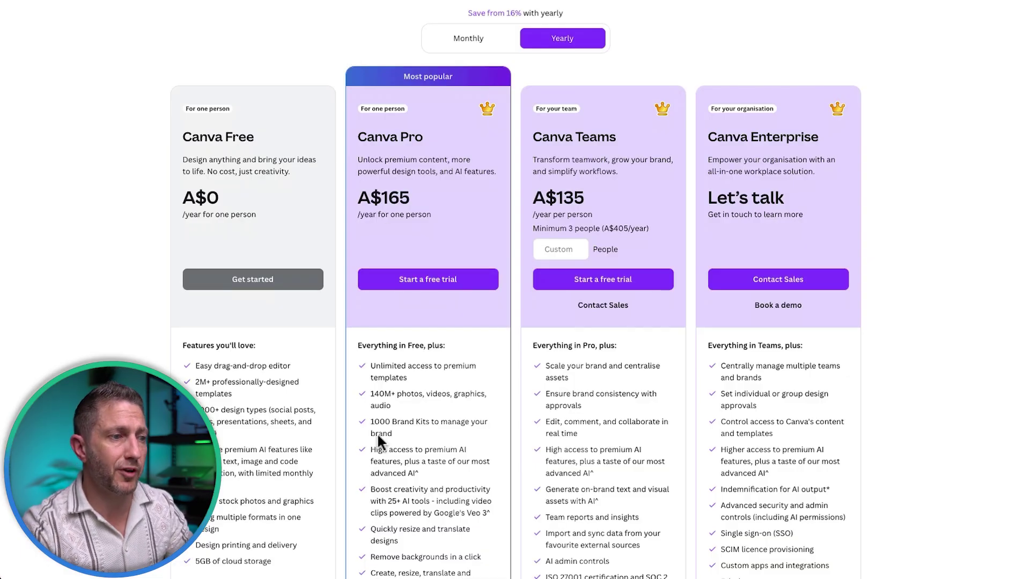
pyautogui.scroll(-1, 378, 477)
pyautogui.scroll(-2, 387, 323)
pyautogui.scroll(-2, 384, 450)
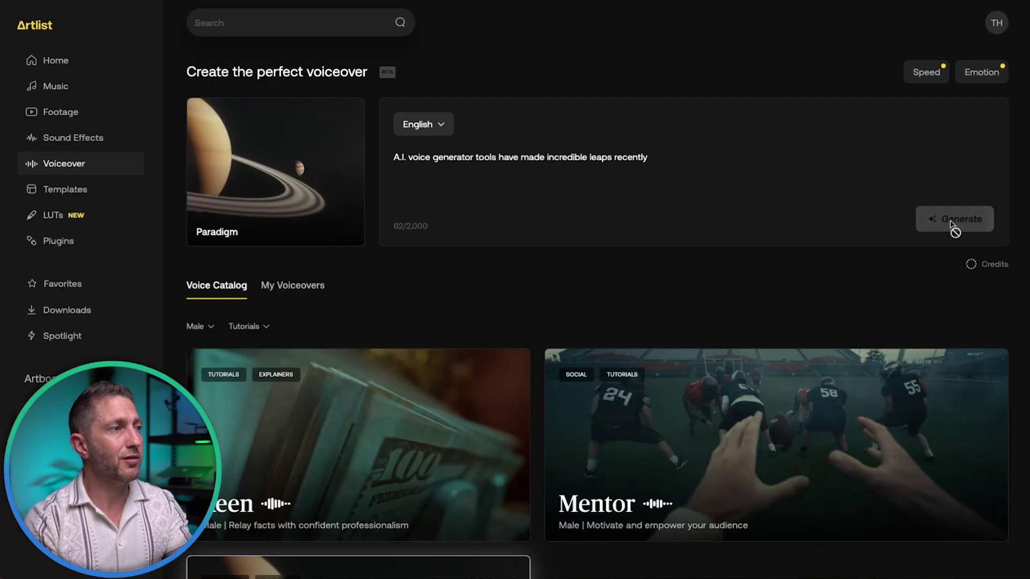
# Generate the voiceover from the entered sentence and show the Business plan pricing.
pyautogui.click(955, 221)
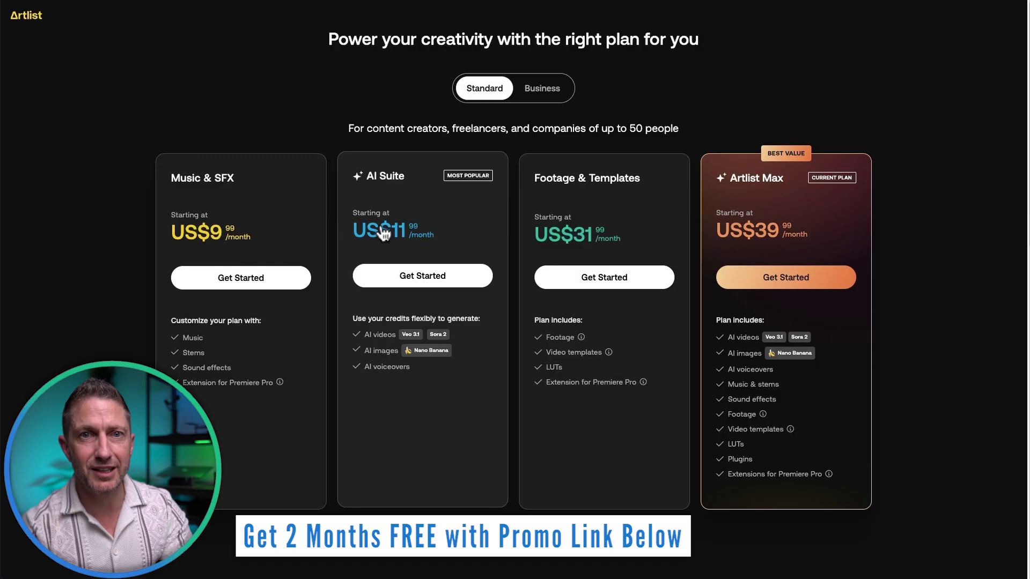
pyautogui.click(542, 88)
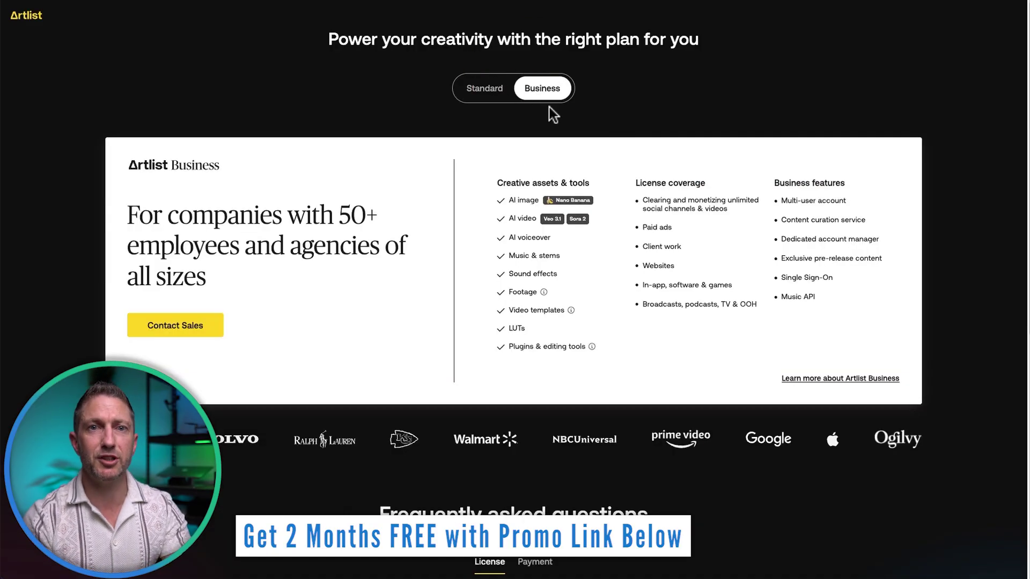